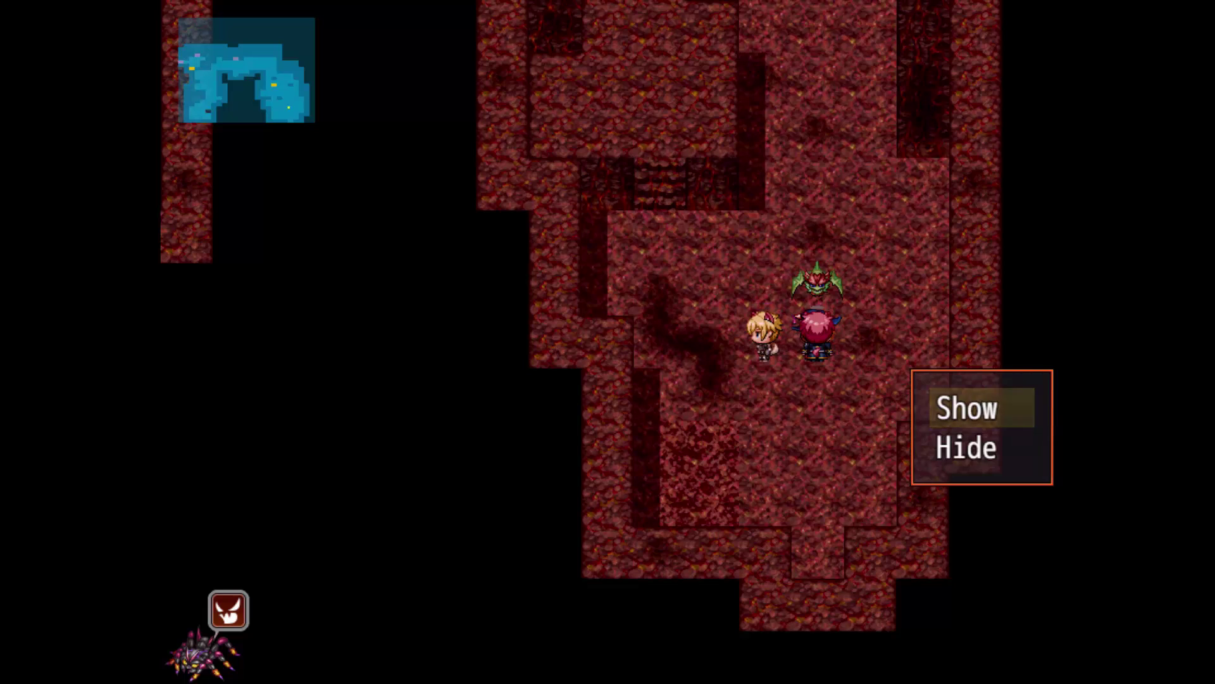
- Hide, show, then hide the minimap again through the in-game Show/Hide choice
{"action": "key", "text": "Return"}
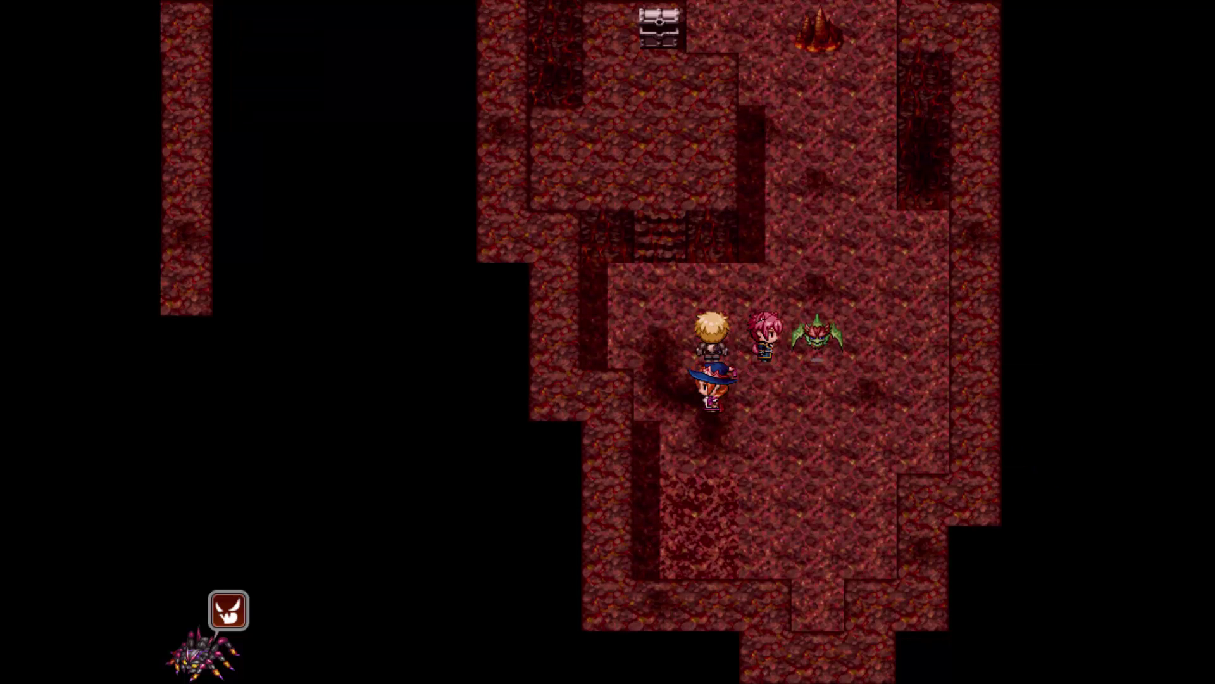
{"action": "key", "text": "Return"}
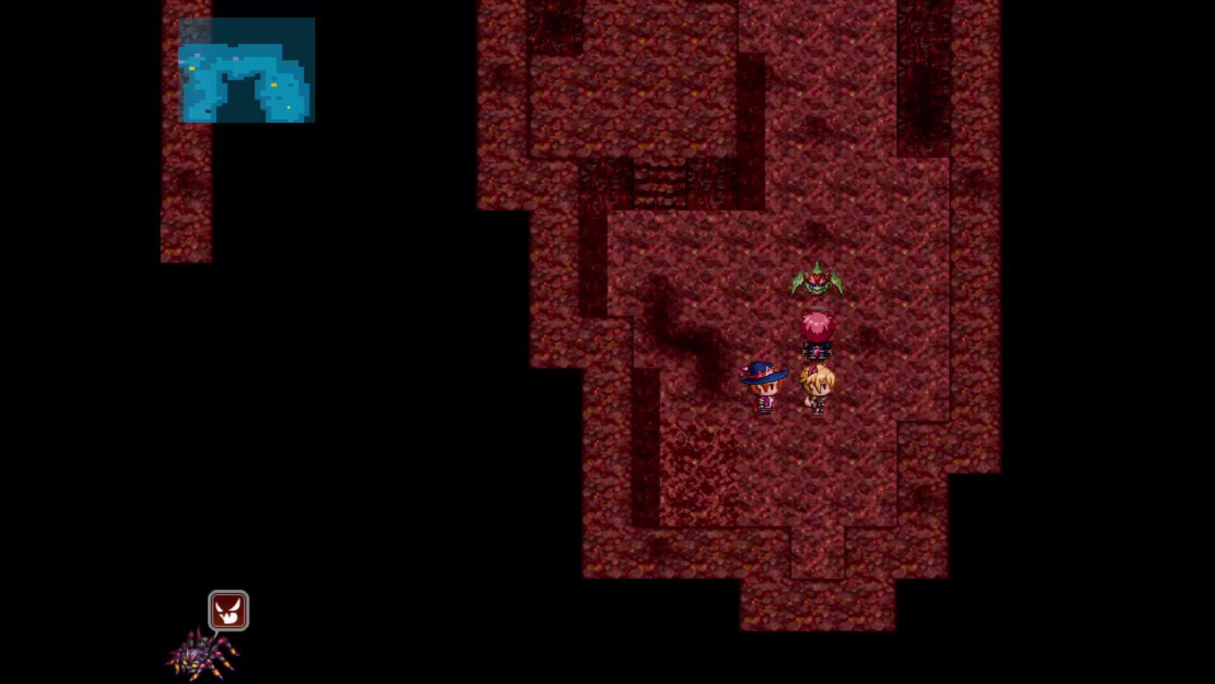
{"action": "key", "text": "Down"}
{"action": "key", "text": "Return"}
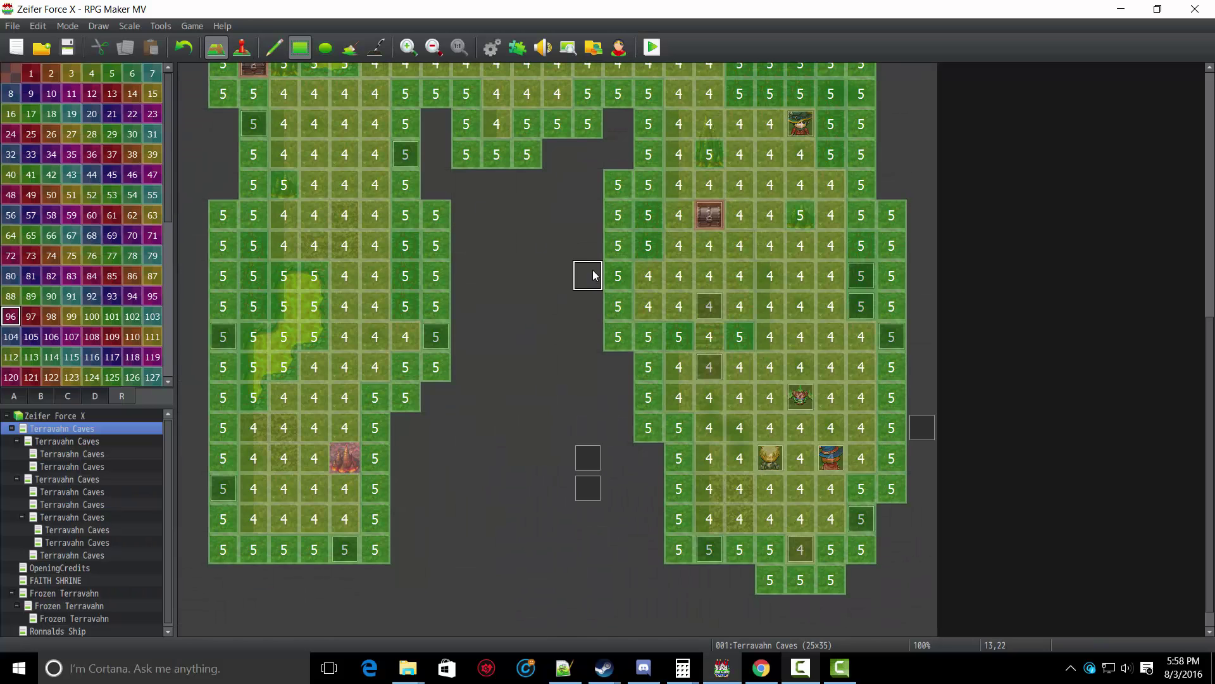
- Select the Pencil tool and region 1 for freehand painting on the cave map
{"action": "scroll", "coordinate": [592, 270], "scroll_direction": "up", "scroll_amount": 5}
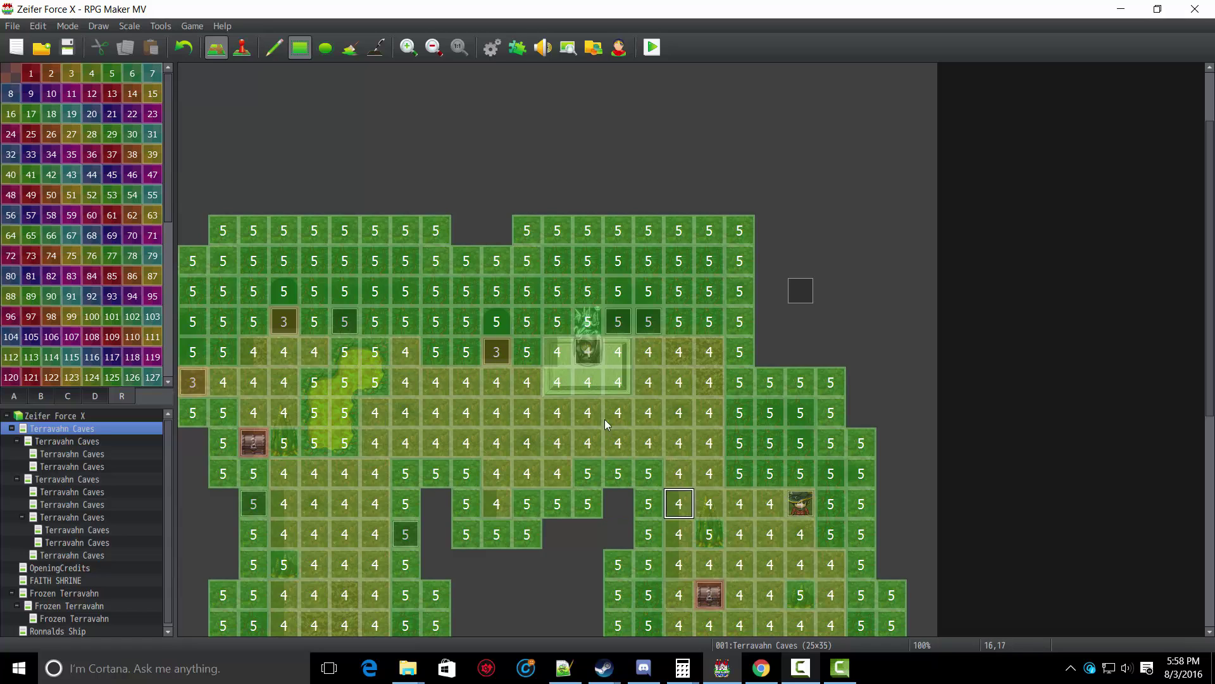
{"action": "scroll", "coordinate": [536, 147], "scroll_direction": "down", "scroll_amount": 9}
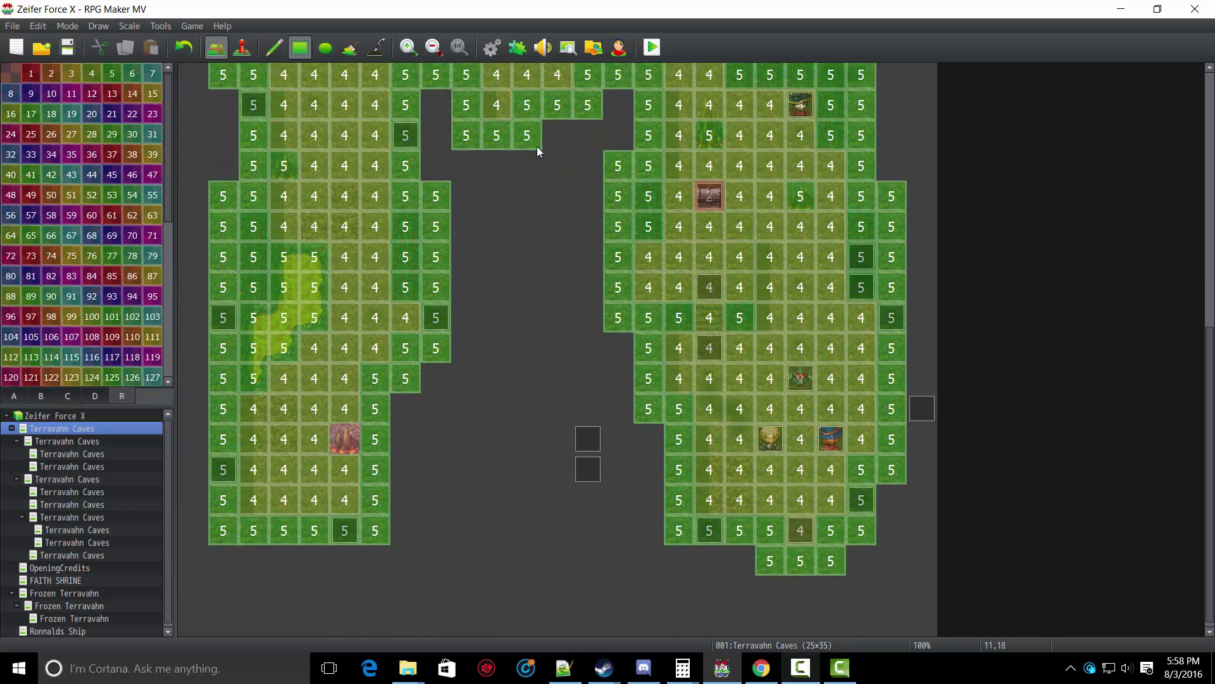
{"action": "left_click", "coordinate": [280, 53]}
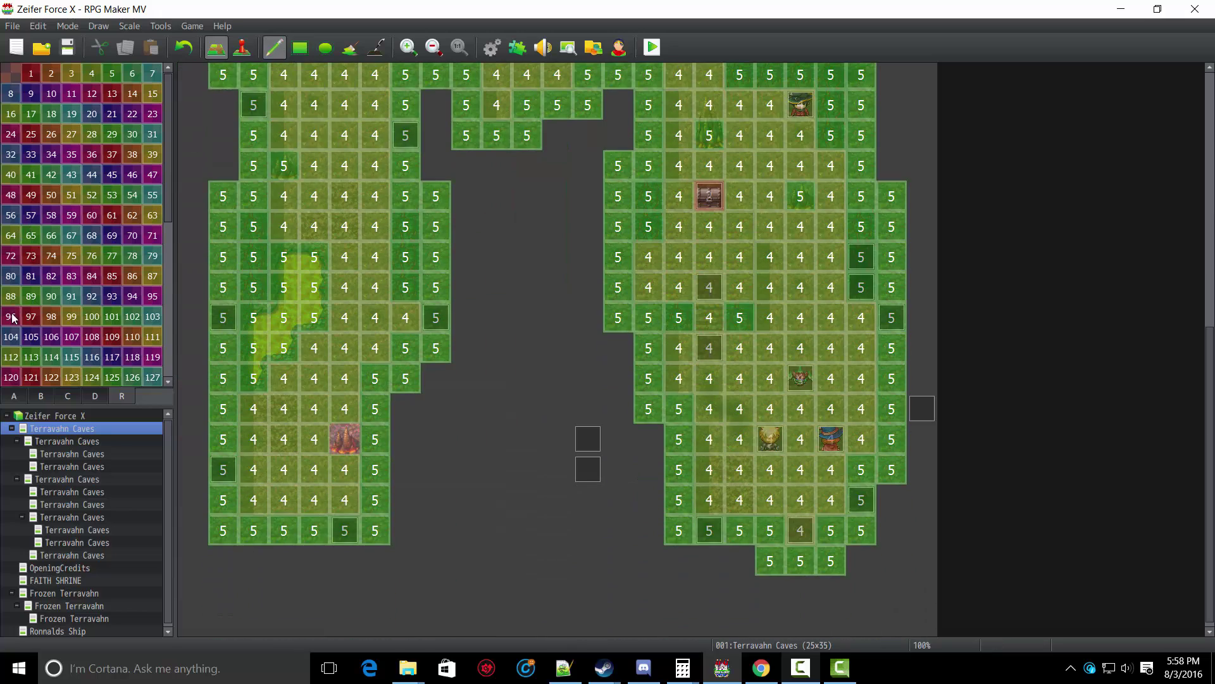
{"action": "left_click", "coordinate": [32, 216]}
{"action": "left_click", "coordinate": [32, 73]}
- Open the UPP_MINIMAP plugin parameters, leaving Region 1 Color unchanged
{"action": "key", "text": "F10"}
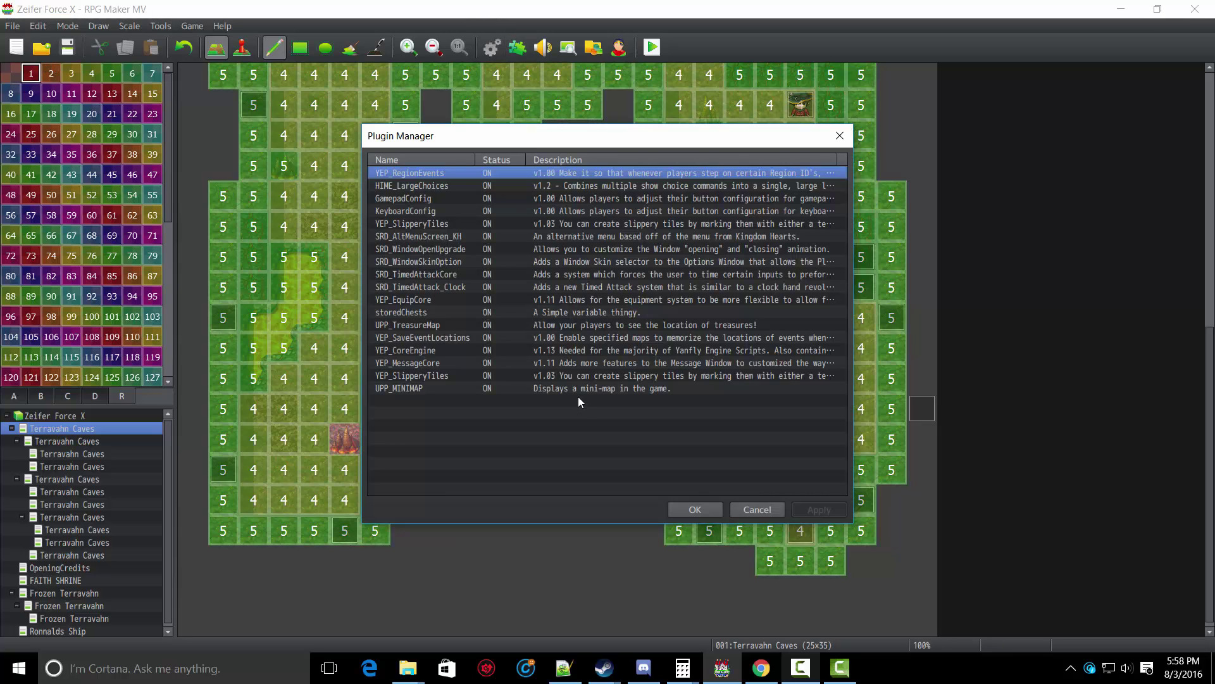
{"action": "right_click", "coordinate": [578, 392]}
{"action": "left_click", "coordinate": [608, 400]}
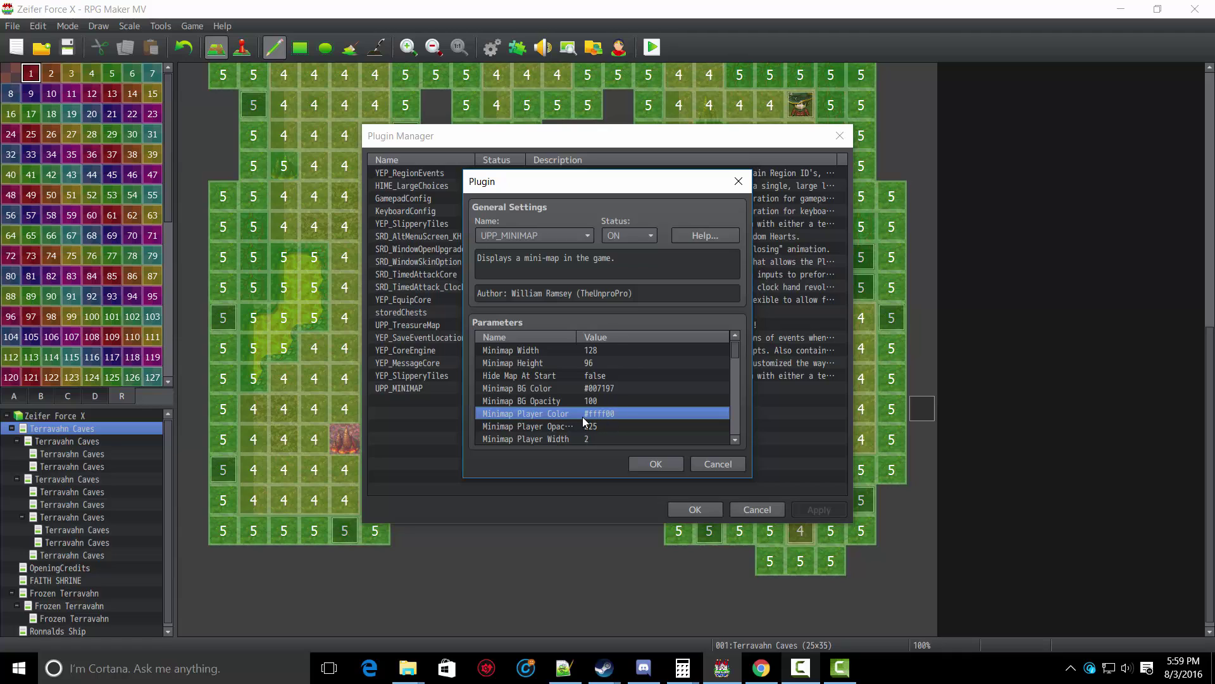
{"action": "scroll", "coordinate": [583, 421], "scroll_direction": "down", "scroll_amount": 2}
{"action": "scroll", "coordinate": [615, 434], "scroll_direction": "down", "scroll_amount": 1}
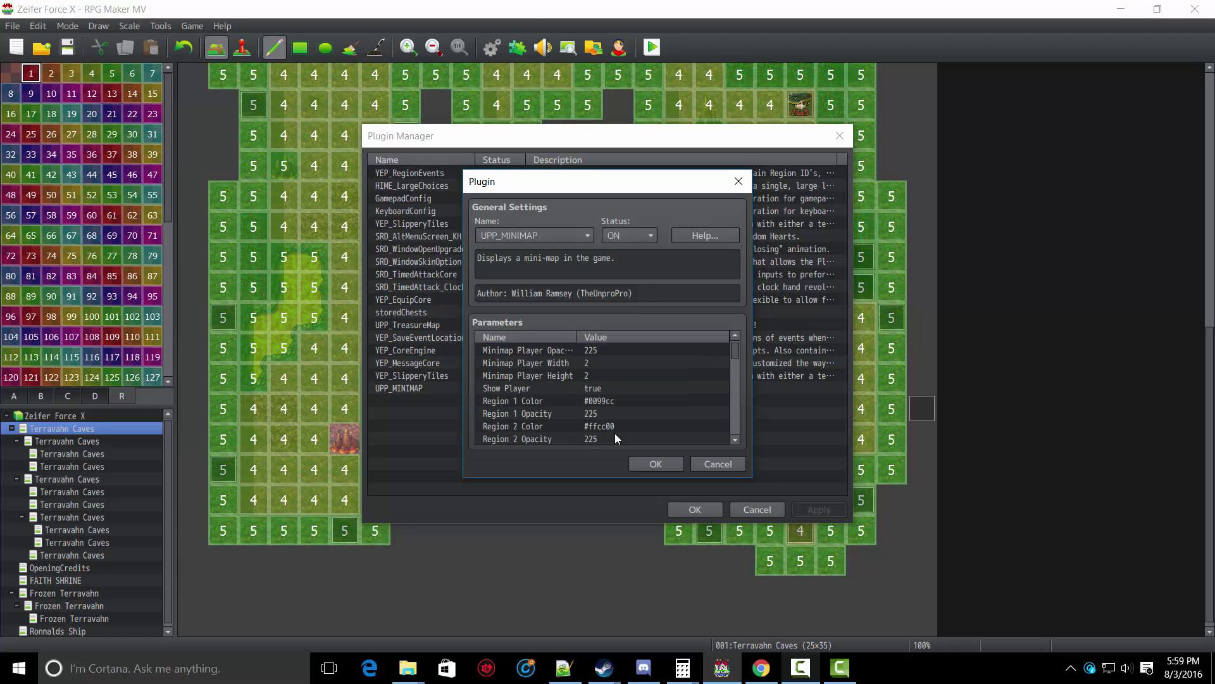
{"action": "double_click", "coordinate": [606, 400]}
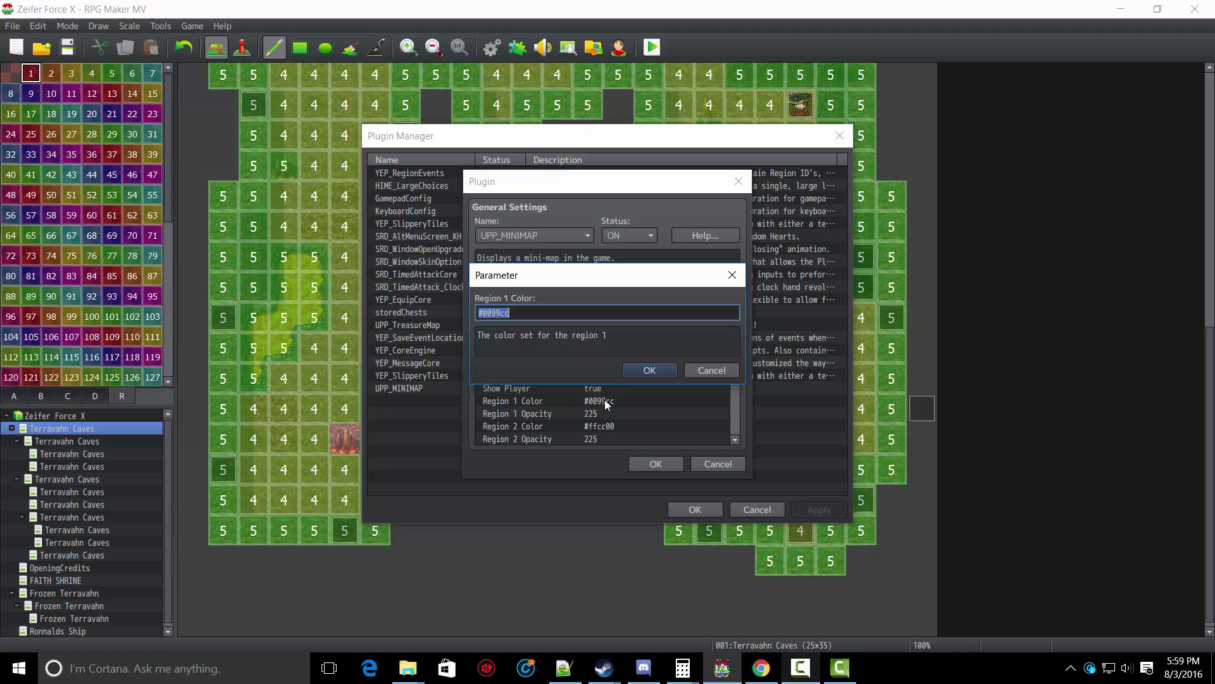
{"action": "key", "text": "Escape"}
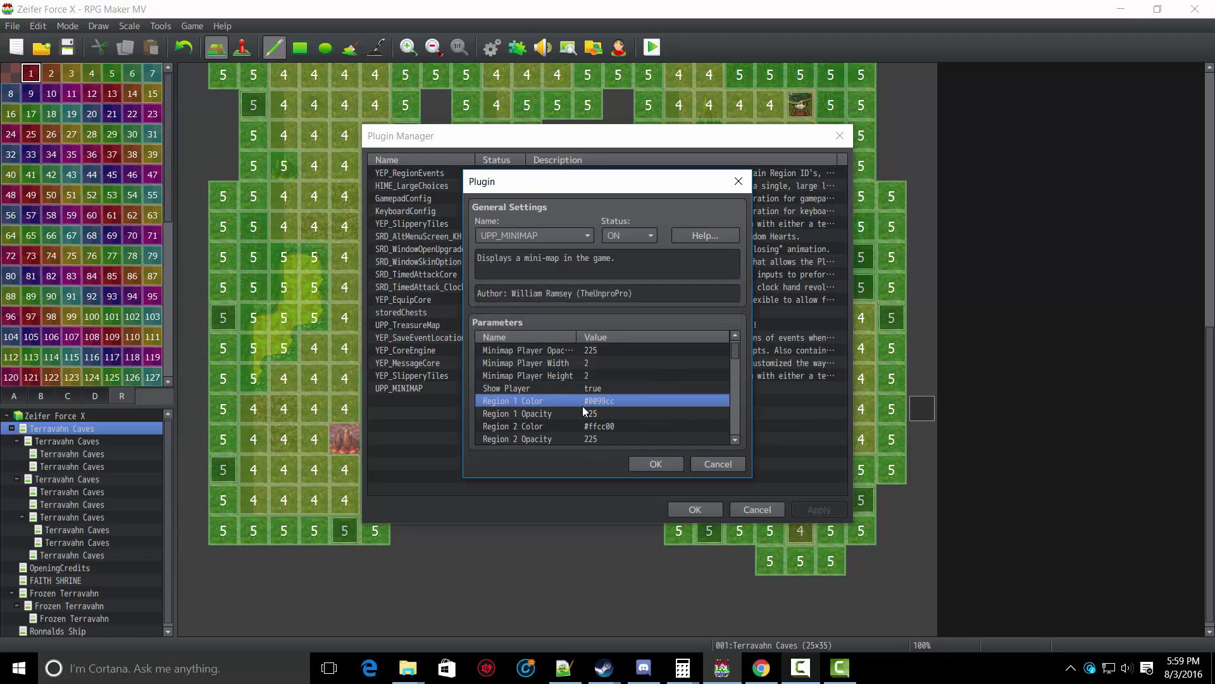
{"action": "scroll", "coordinate": [583, 411], "scroll_direction": "down", "scroll_amount": 1}
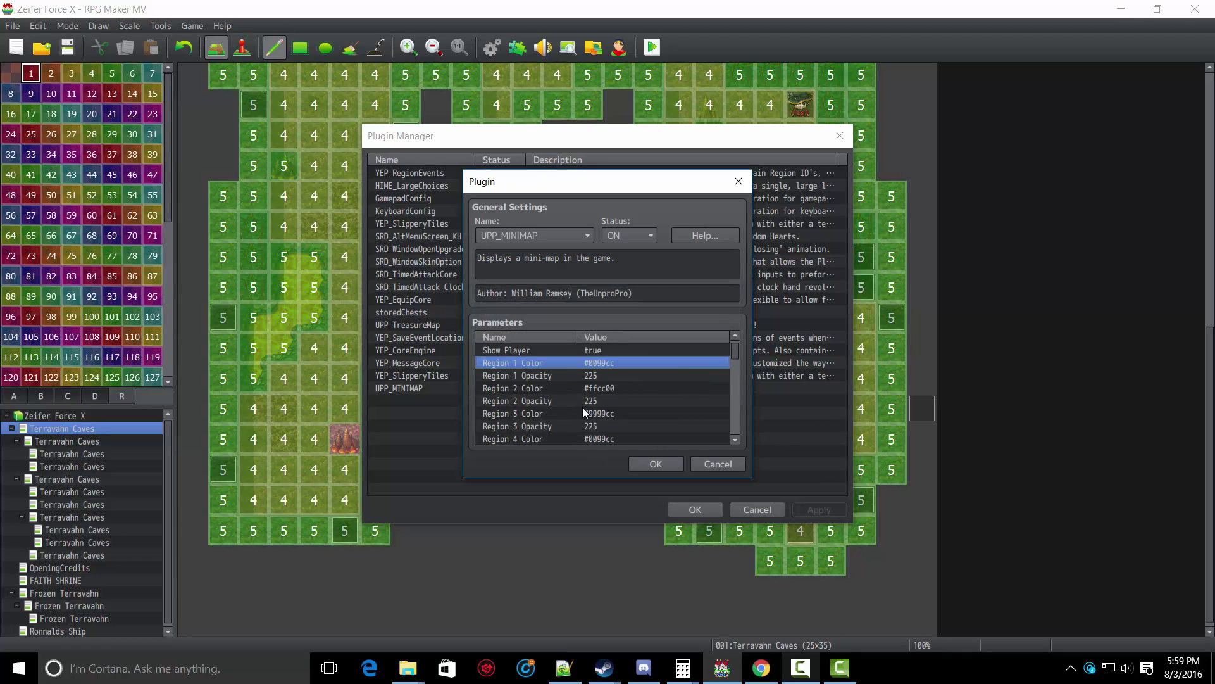
- Change the Region 4 Color parameter to #cc9900
{"action": "left_click", "coordinate": [563, 425]}
{"action": "double_click", "coordinate": [583, 437]}
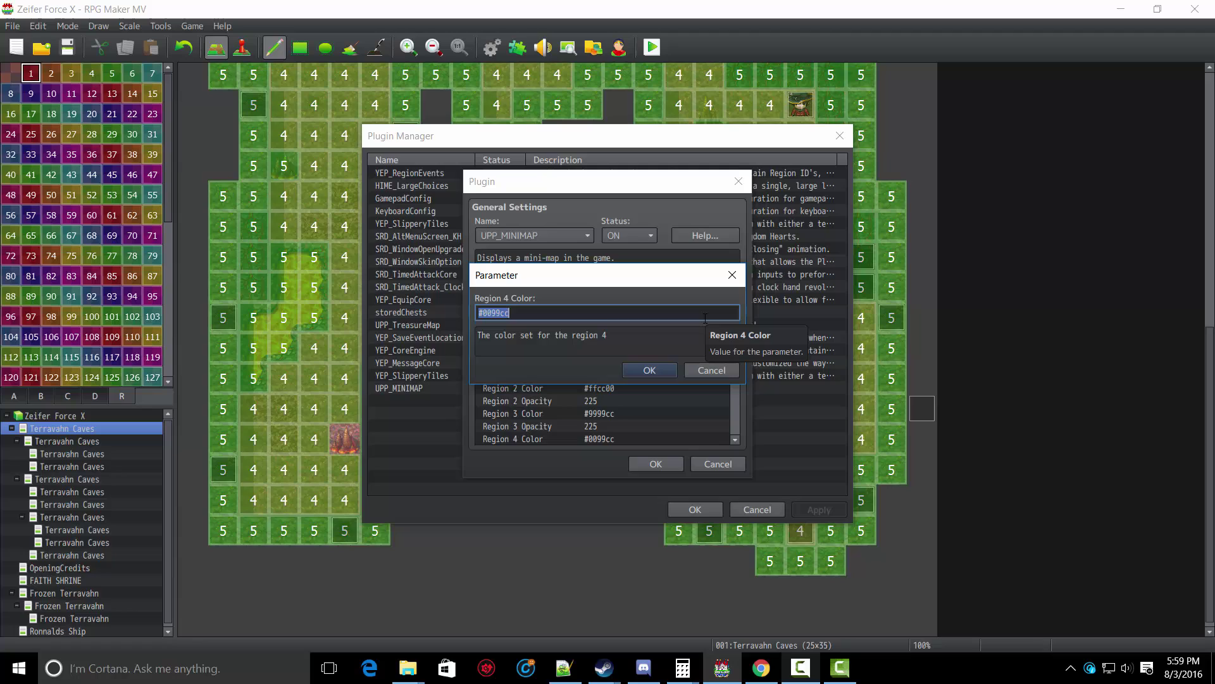
{"action": "key", "text": "Left"}
{"action": "key", "text": "Right"}
{"action": "key", "text": "Right"}
{"action": "key", "text": "Right"}
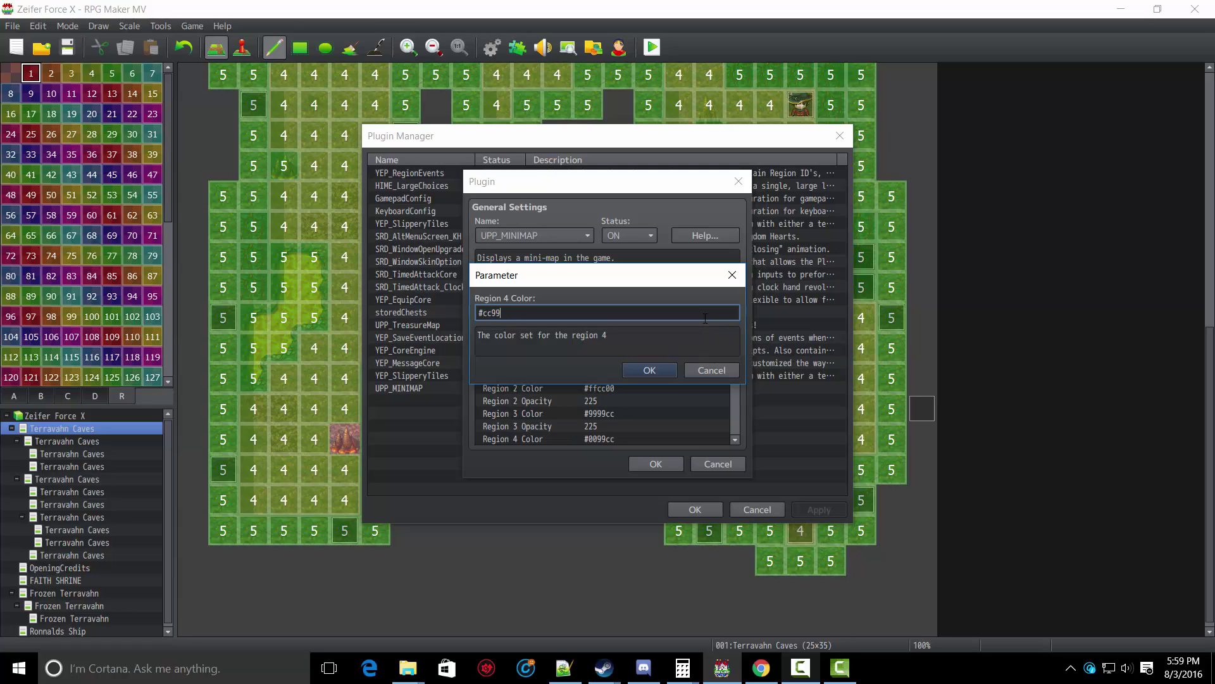
{"action": "type", "text": "00"}
{"action": "key", "text": "Return"}
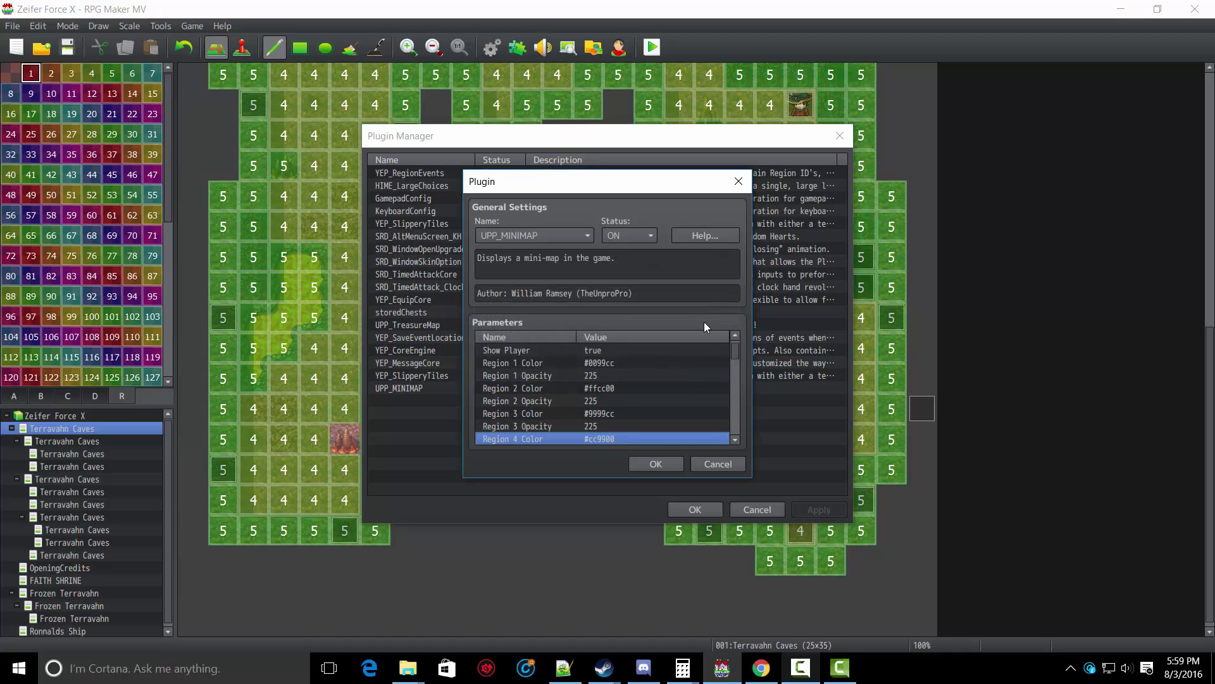
- Set the Region 4 Opacity parameter to 200
{"action": "scroll", "coordinate": [686, 363], "scroll_direction": "down", "scroll_amount": 2}
{"action": "left_click", "coordinate": [622, 426]}
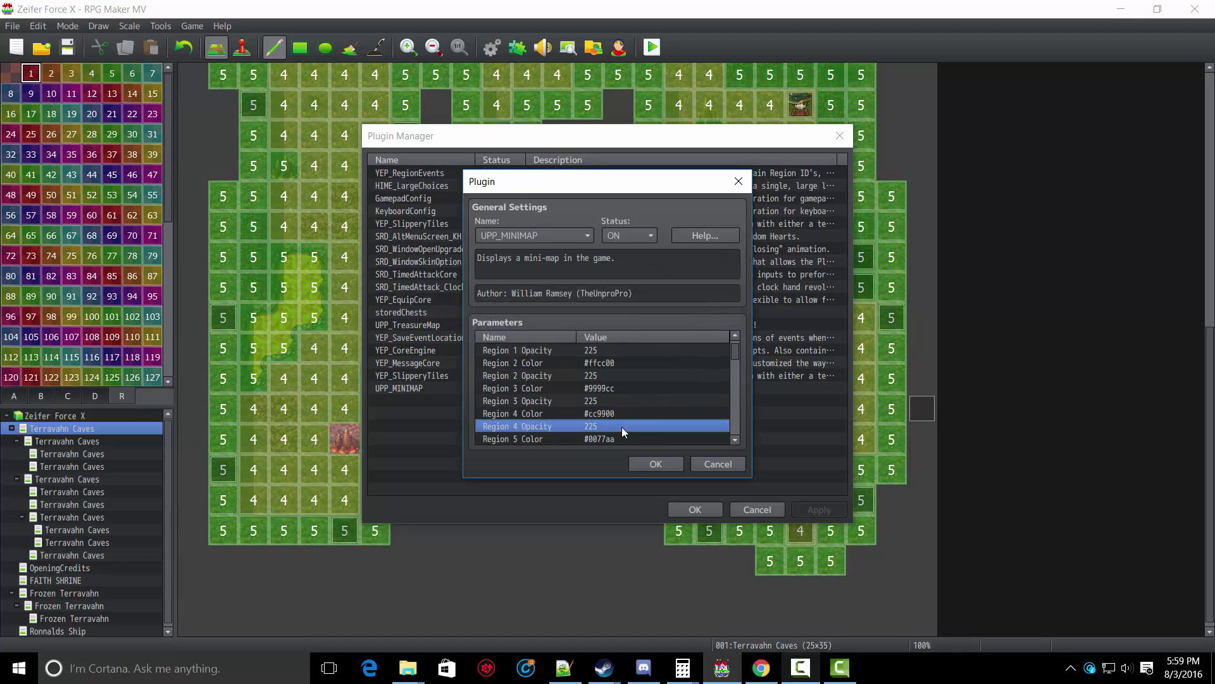
{"action": "double_click", "coordinate": [629, 428]}
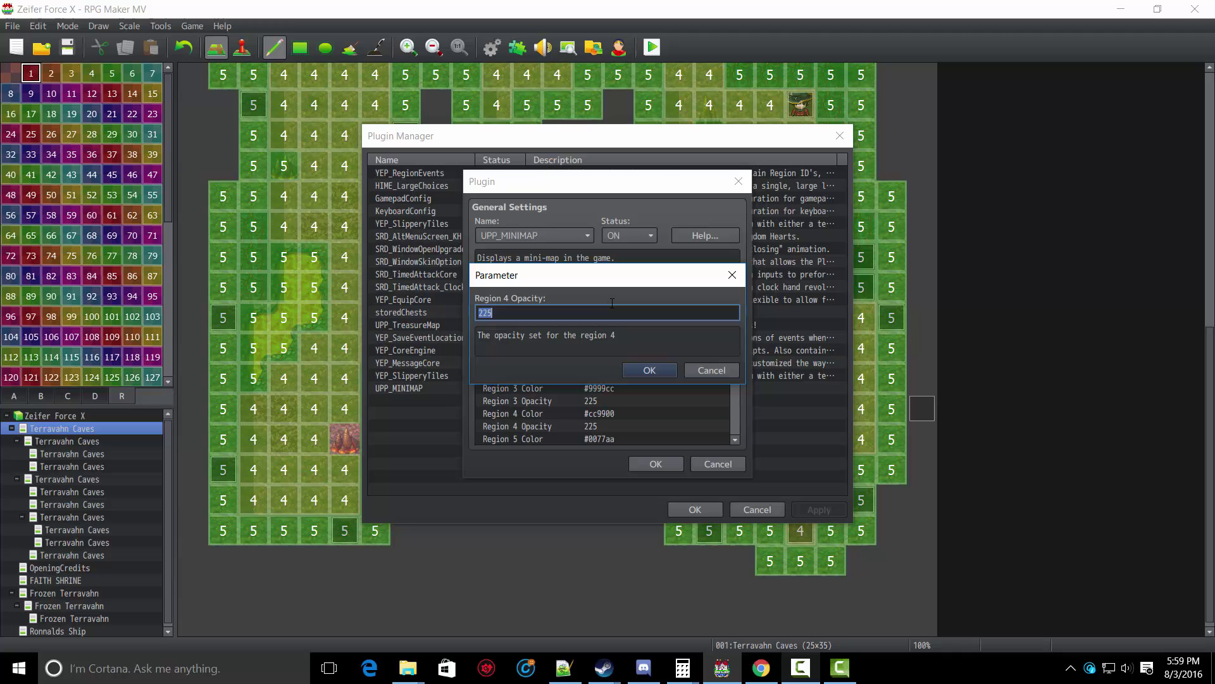
{"action": "type", "text": "200"}
{"action": "key", "text": "Return"}
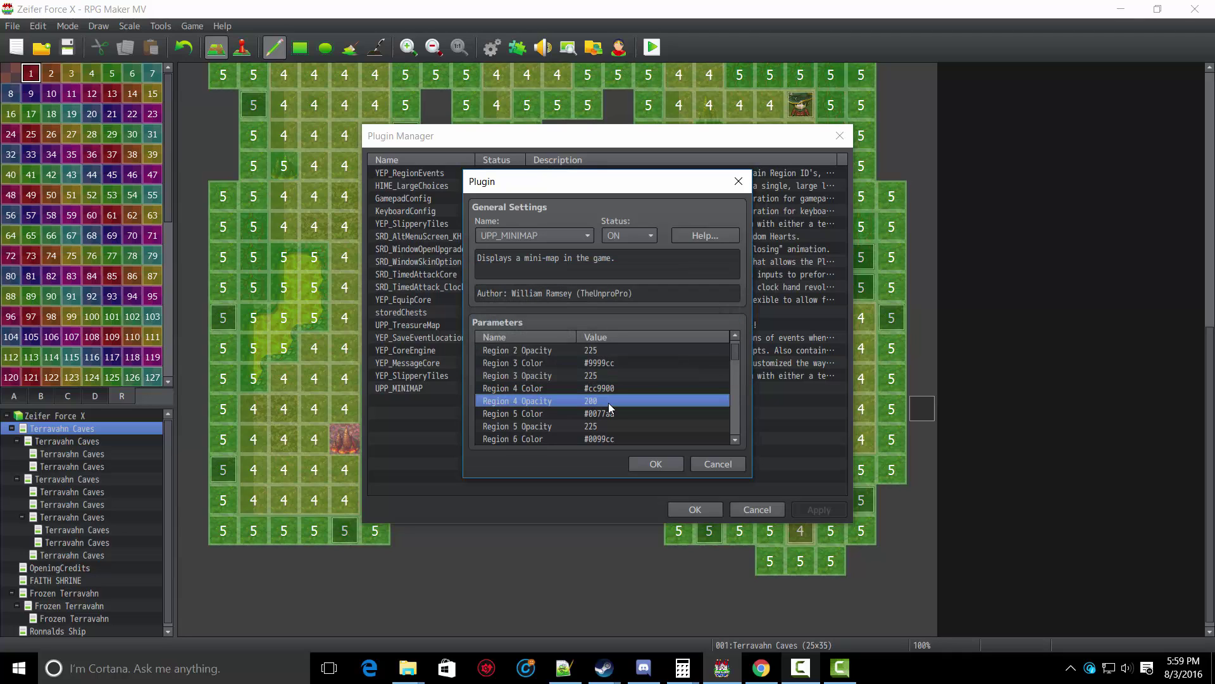
- Change the Region 5 Color parameter to #993300
{"action": "double_click", "coordinate": [605, 403]}
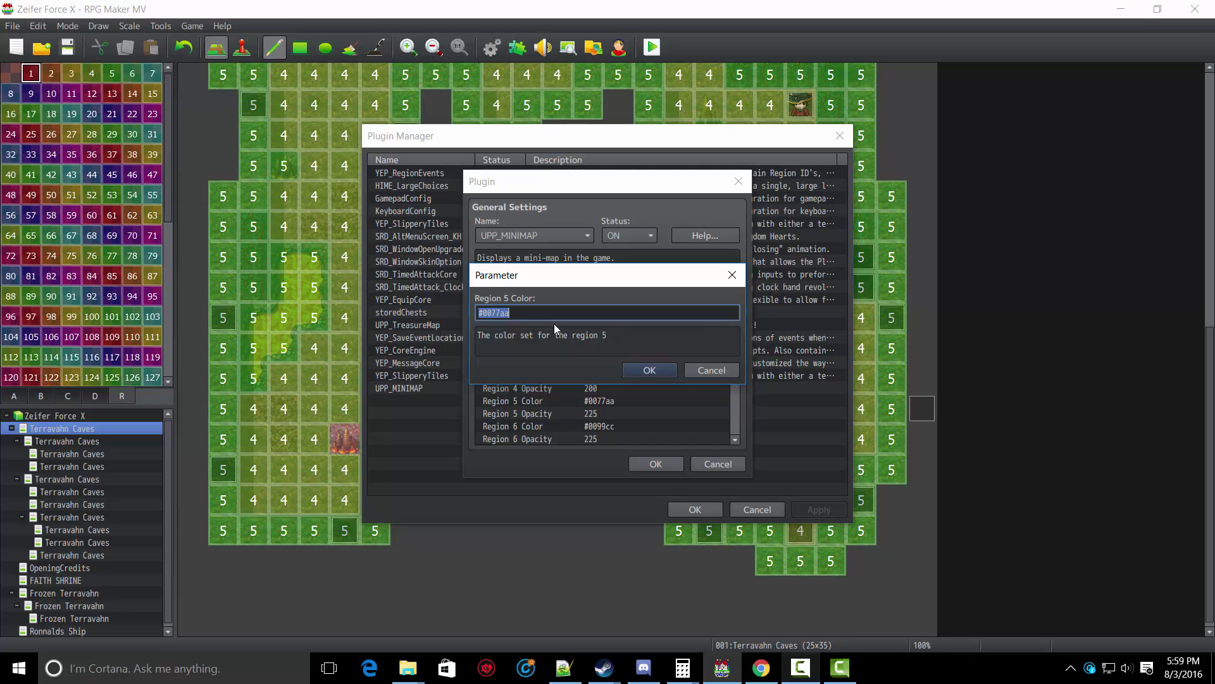
{"action": "left_click_drag", "start_coordinate": [558, 274], "coordinate": [760, 268]}
{"action": "type", "text": "#"}
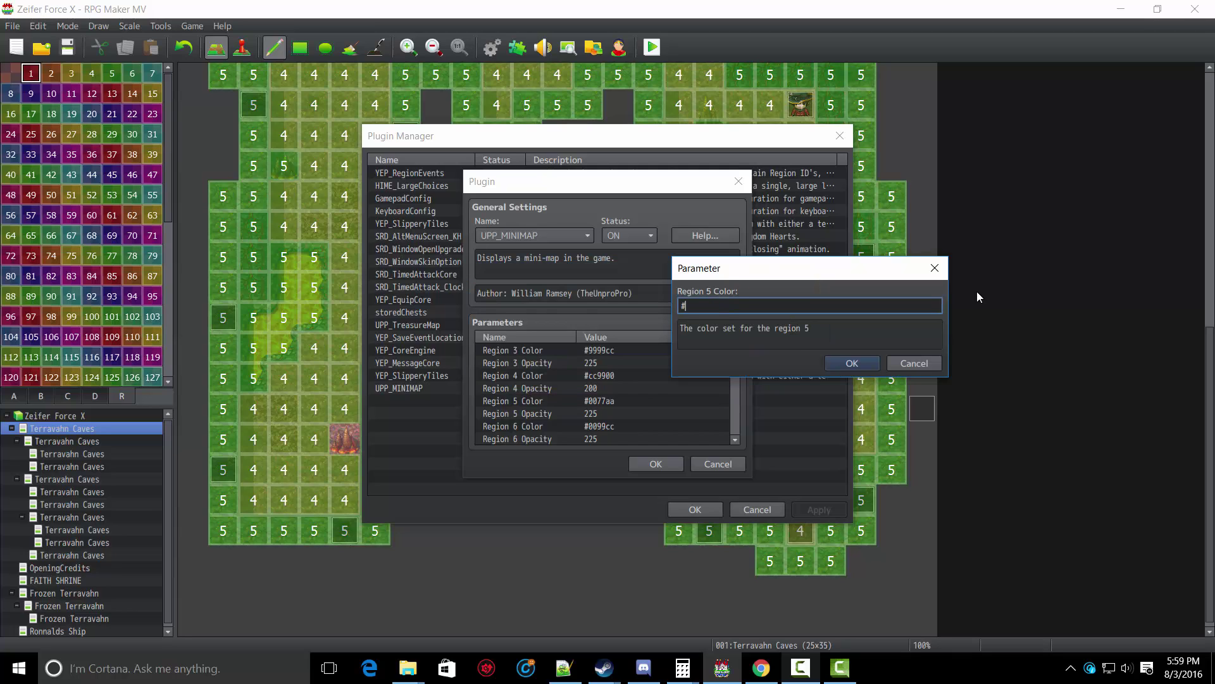
{"action": "type", "text": "3"}
{"action": "key", "text": "BackSpace"}
{"action": "type", "text": "9933000"}
{"action": "key", "text": "BackSpace"}
{"action": "key", "text": "Return"}
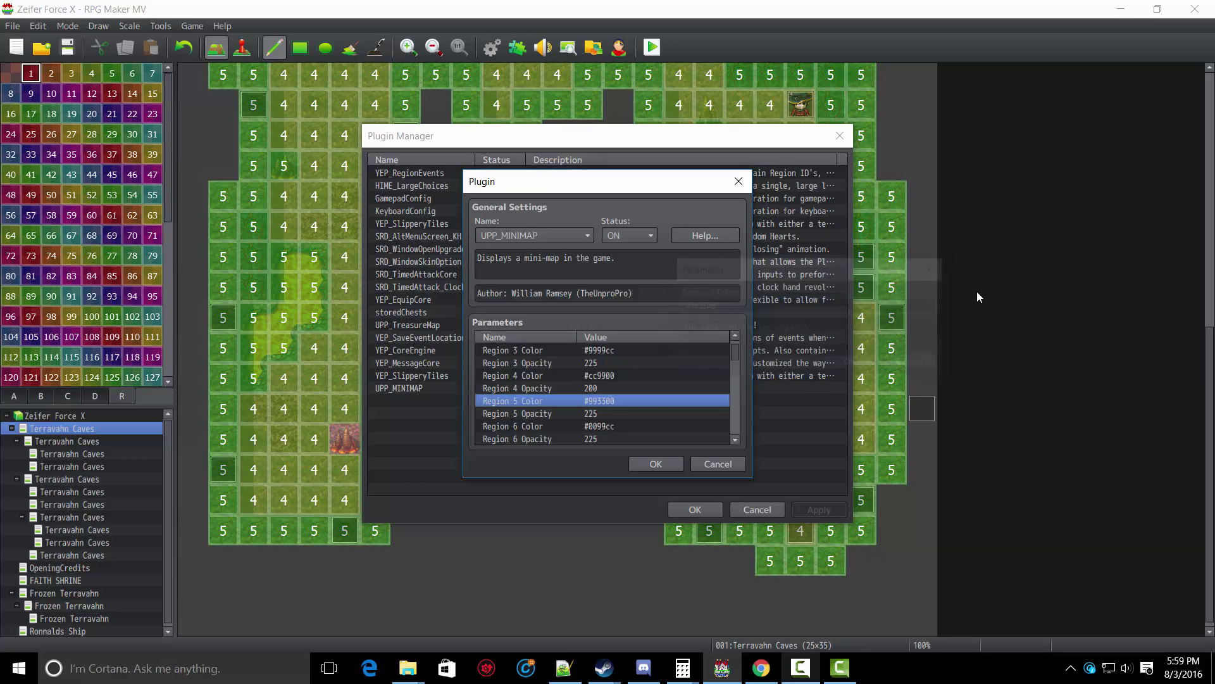
- Set the Region 5 Opacity parameter to 200
{"action": "left_click", "coordinate": [625, 413]}
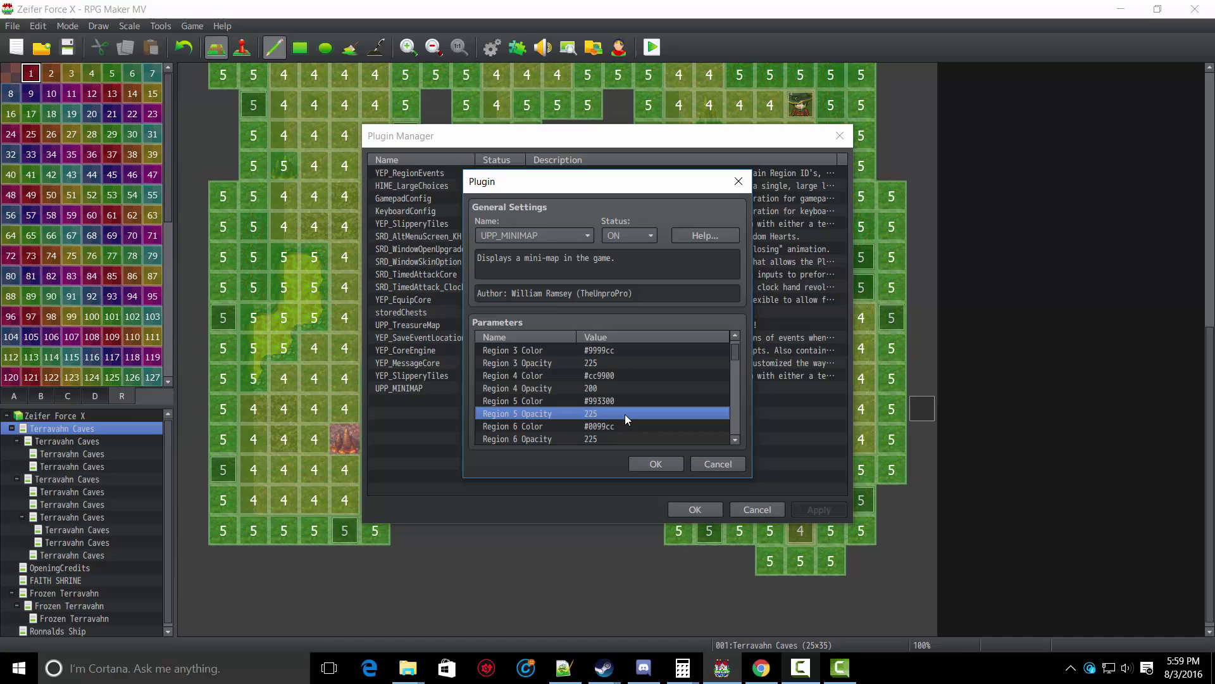
{"action": "double_click", "coordinate": [624, 415]}
{"action": "type", "text": "200"}
{"action": "key", "text": "Return"}
{"action": "key", "text": "Return"}
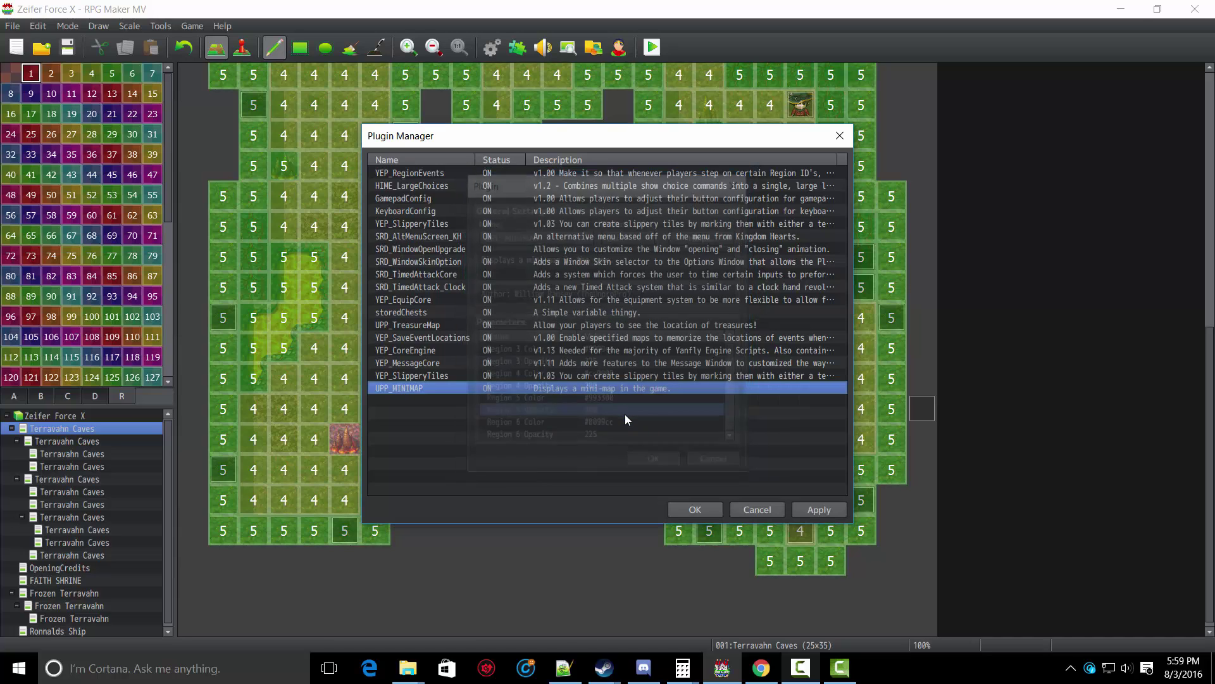
{"action": "key", "text": "Return"}
- Set Minimap BG Color to #551100 and close the plugin settings
{"action": "double_click", "coordinate": [608, 413]}
{"action": "left_click", "coordinate": [605, 313]}
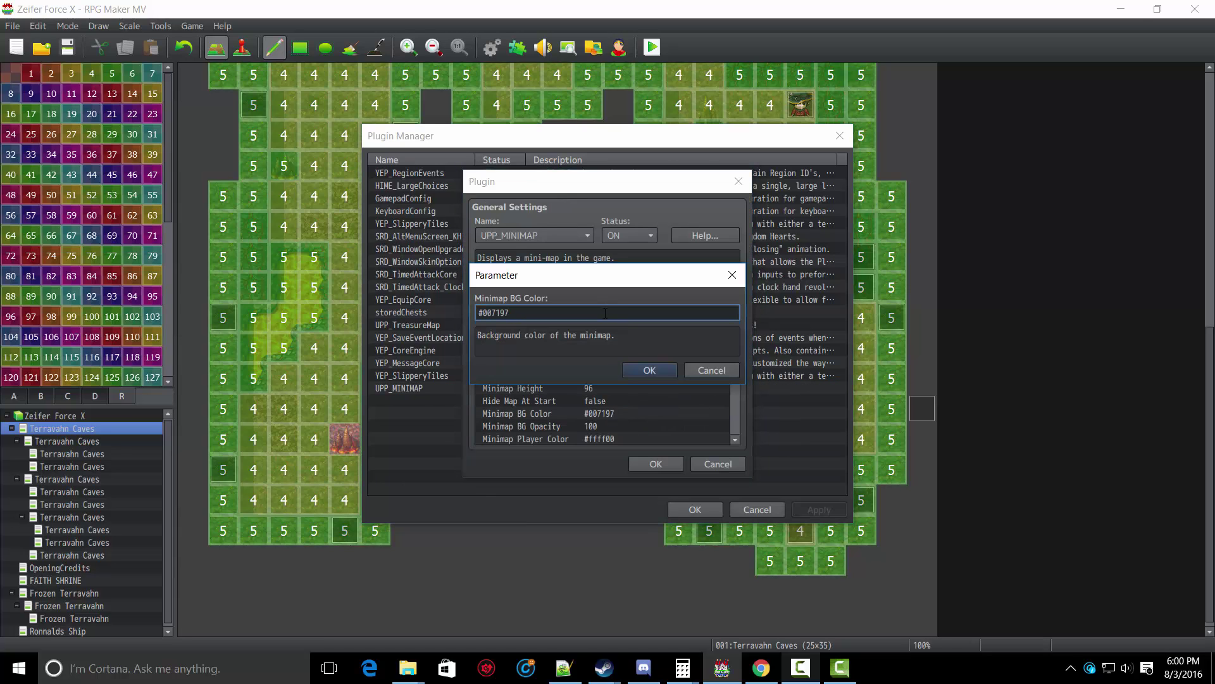
{"action": "key", "text": "BackSpace"}
{"action": "key", "text": "BackSpace"}
{"action": "key", "text": "BackSpace"}
{"action": "key", "text": "BackSpace"}
{"action": "key", "text": "Return"}
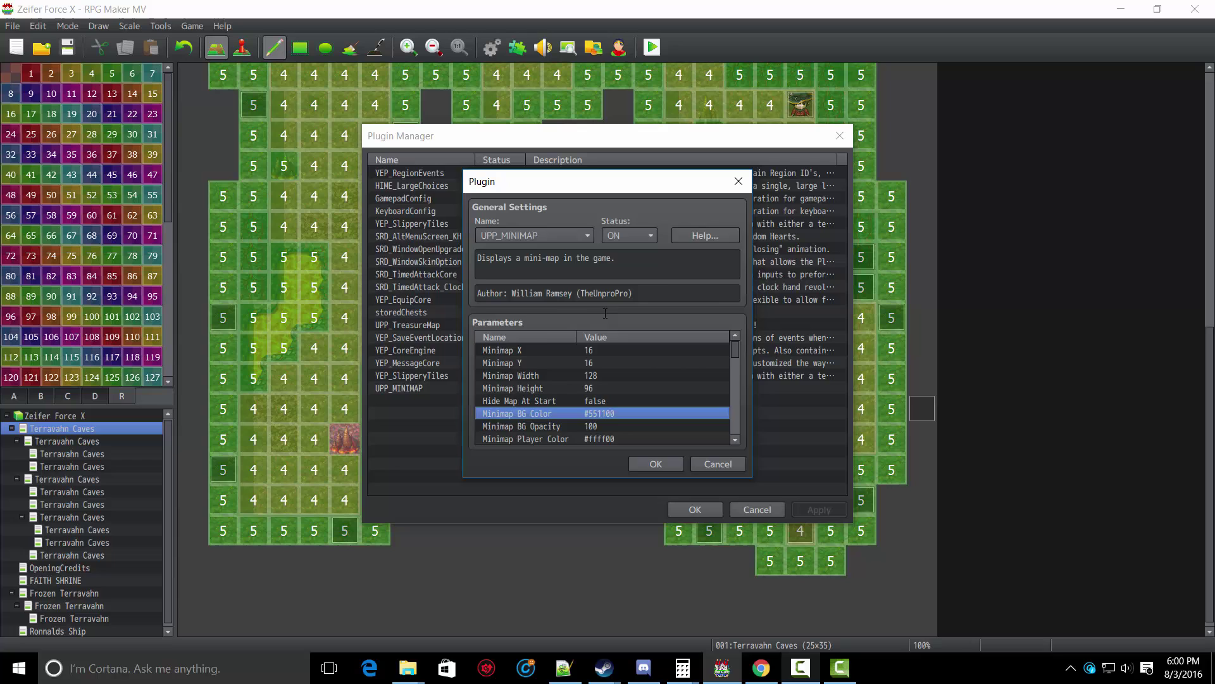
{"action": "key", "text": "Return"}
- Close the plugin list, save the project, and start a playtest
{"action": "left_click", "coordinate": [676, 508]}
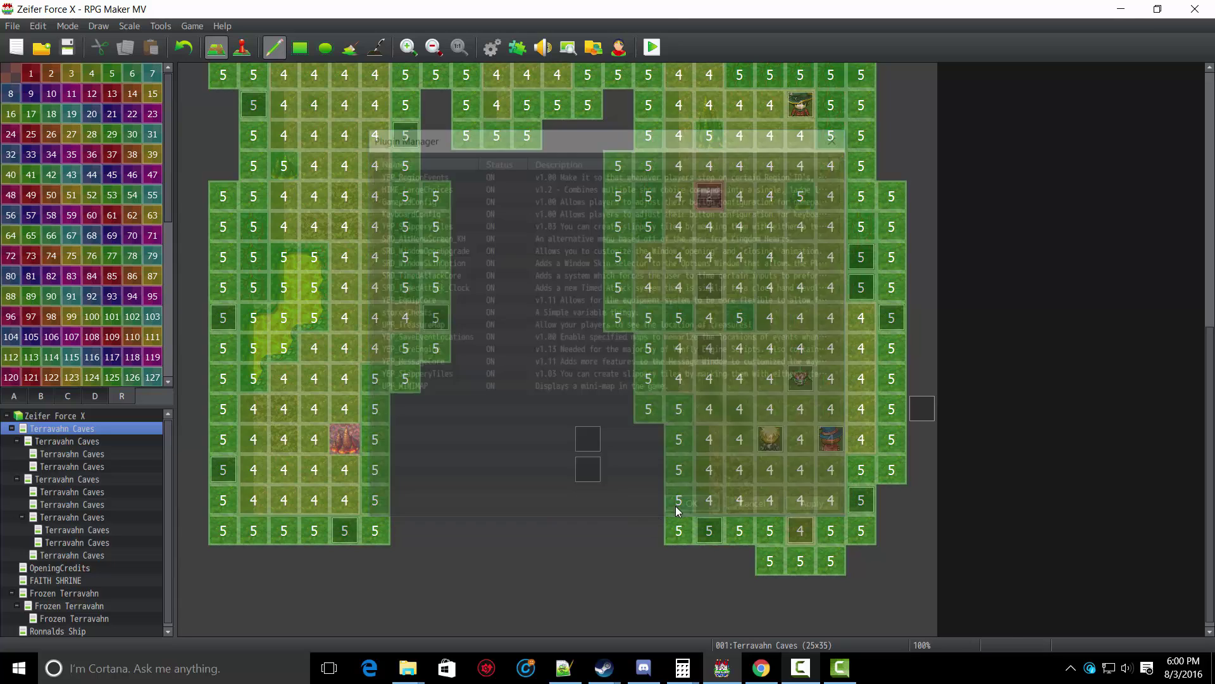
{"action": "left_click", "coordinate": [651, 46]}
{"action": "left_click", "coordinate": [543, 365]}
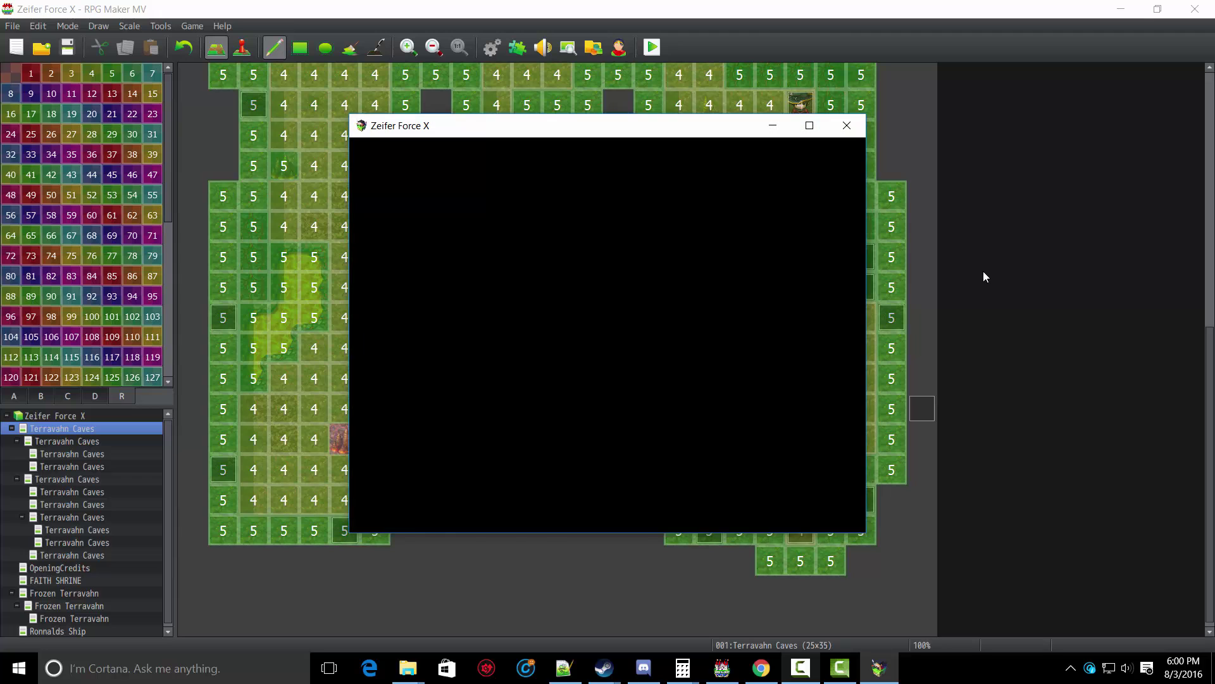
- Load a save, open the cave chest for 300G, then end the playtest
{"action": "key", "text": "Return"}
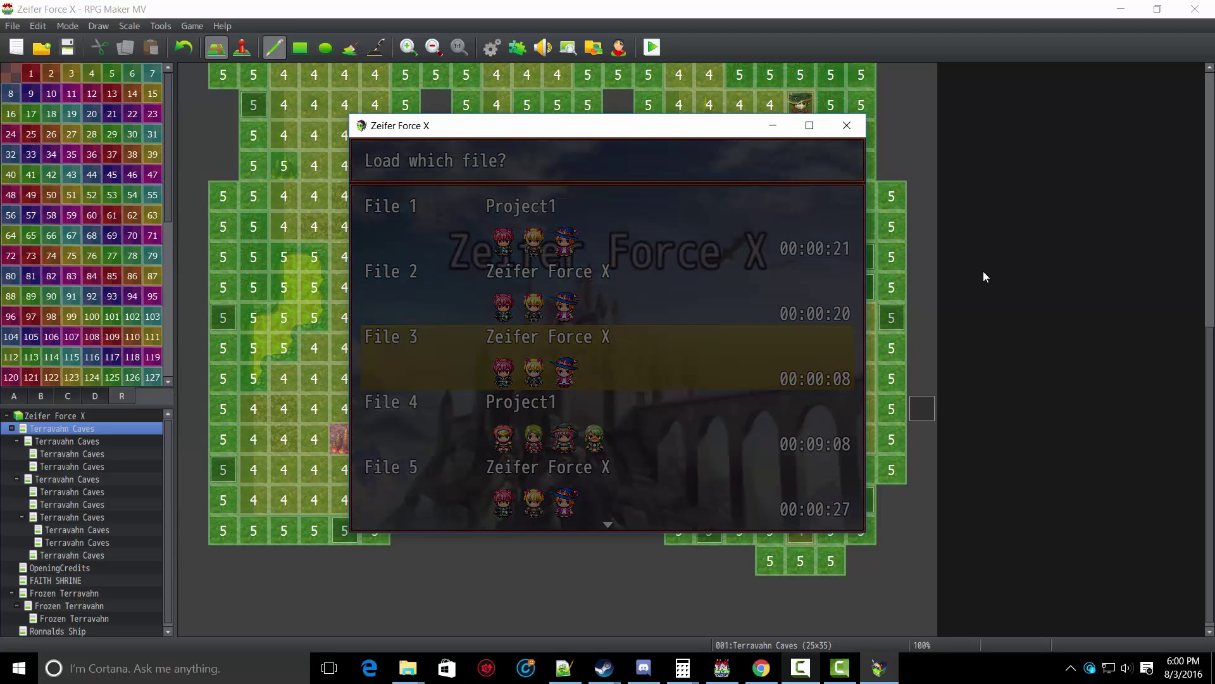
{"action": "key", "text": "Return"}
{"action": "key", "text": "F4"}
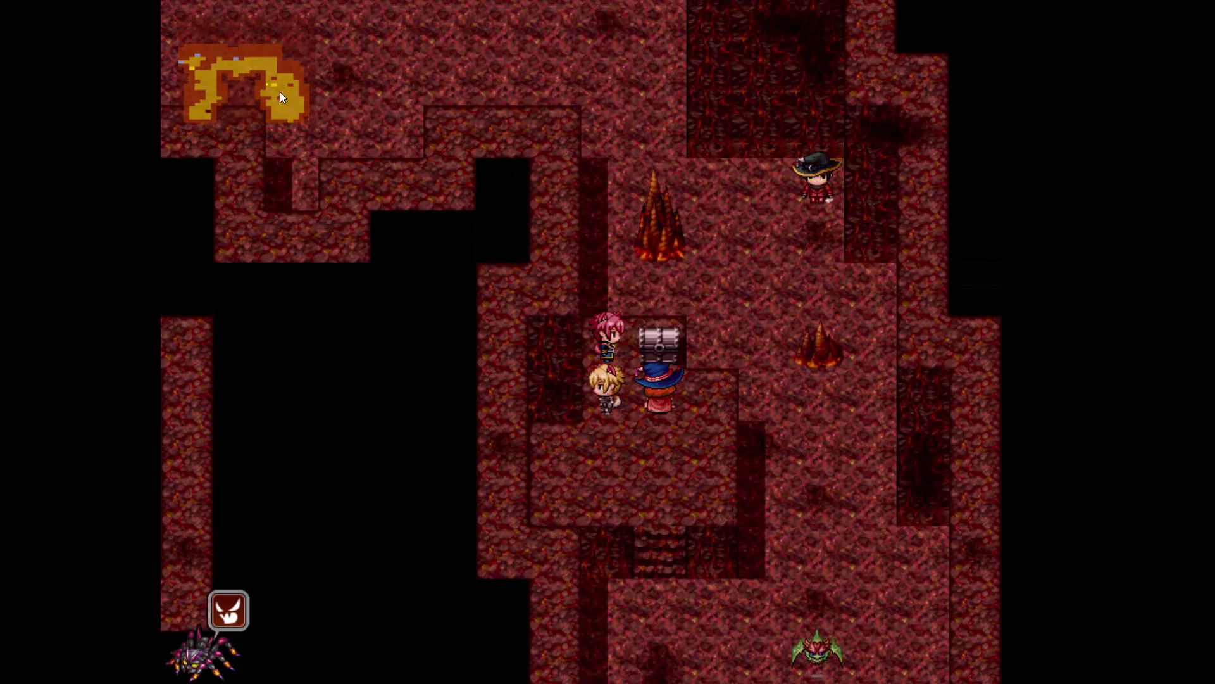
{"action": "key", "text": "Return"}
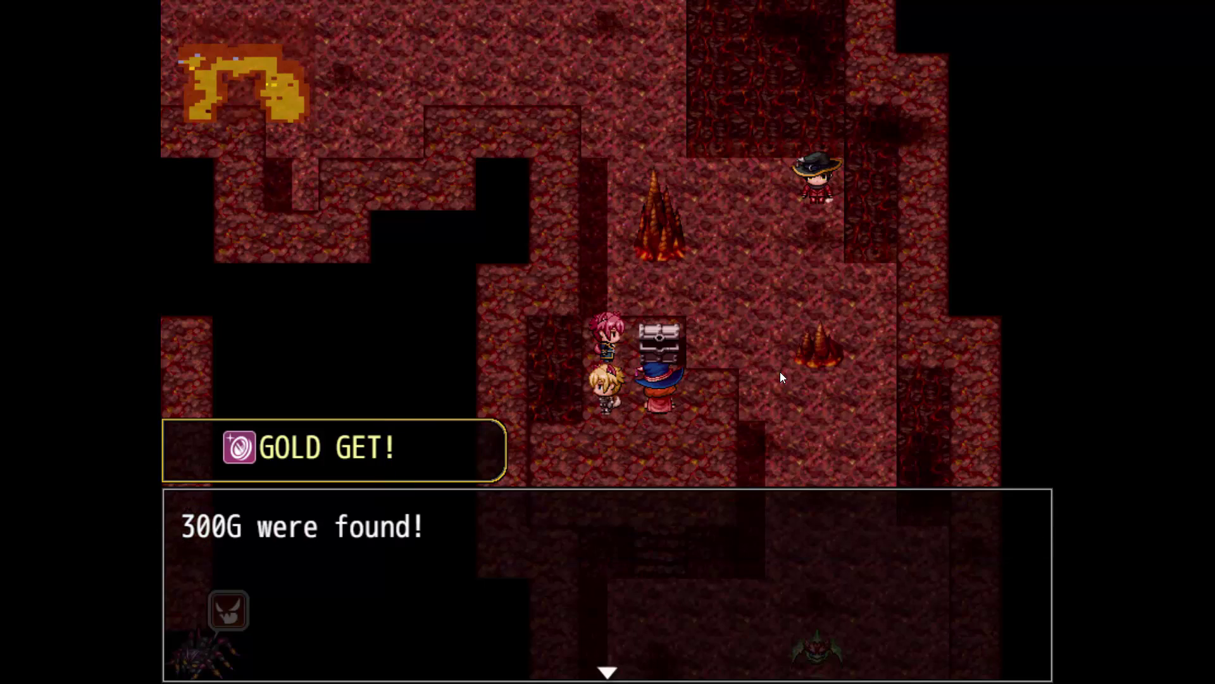
{"action": "key", "text": "Return"}
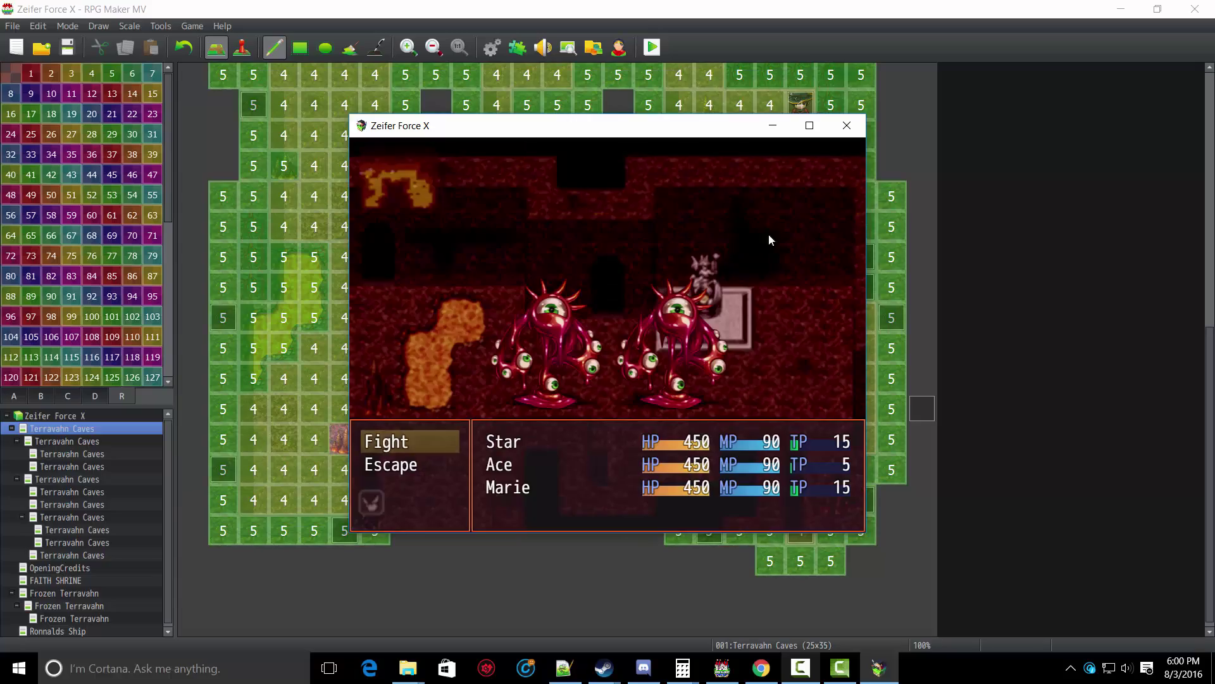
{"action": "key", "text": "alt+F4"}
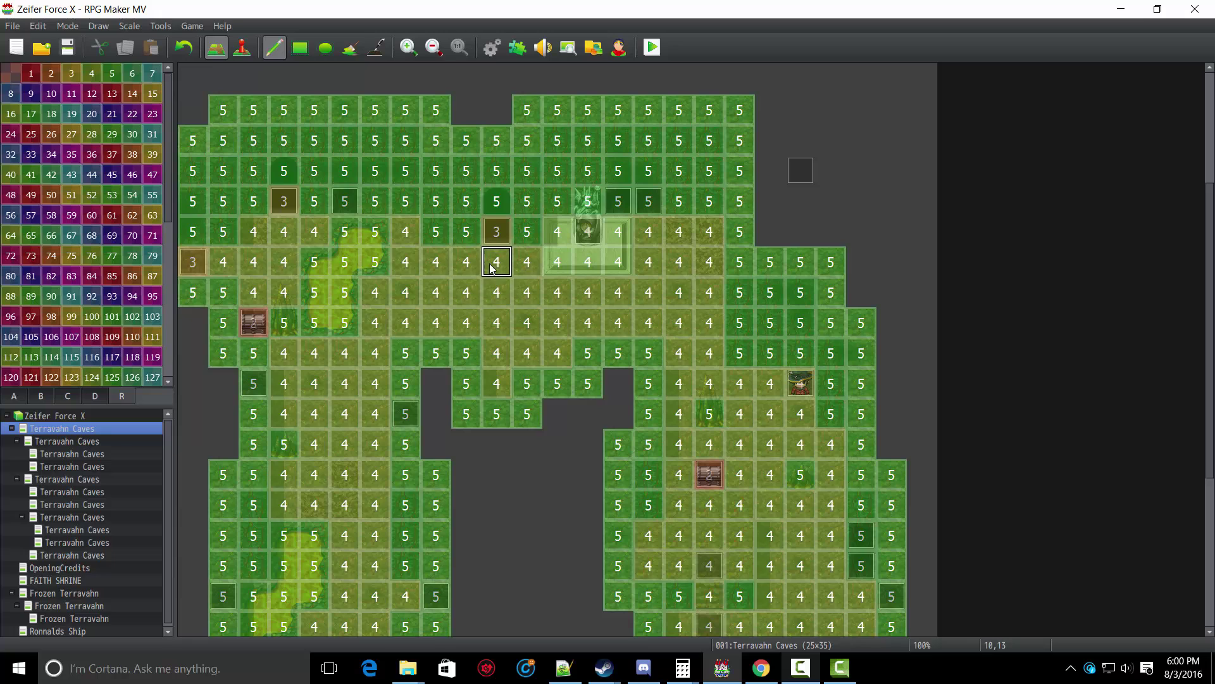
- Switch to Event mode and open the UPP_MINIMAP plugin settings
{"action": "key", "text": "F6"}
{"action": "scroll", "coordinate": [633, 285], "scroll_direction": "down", "scroll_amount": 1}
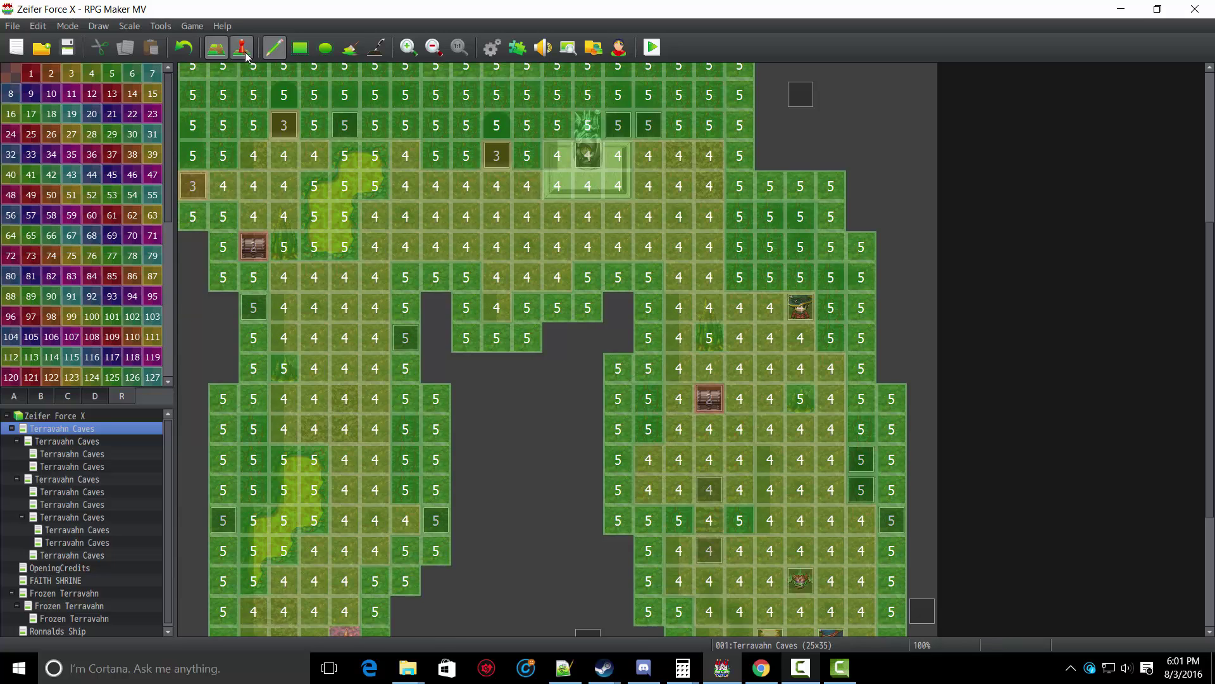
{"action": "left_click", "coordinate": [518, 48]}
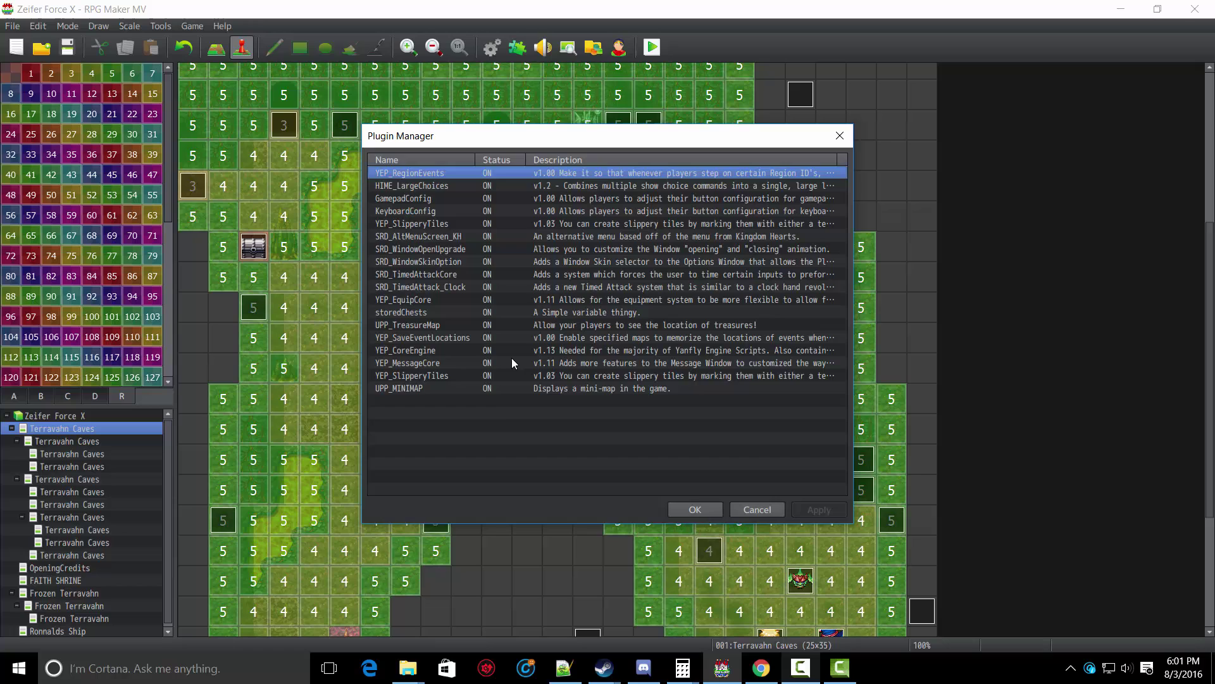
{"action": "double_click", "coordinate": [512, 389]}
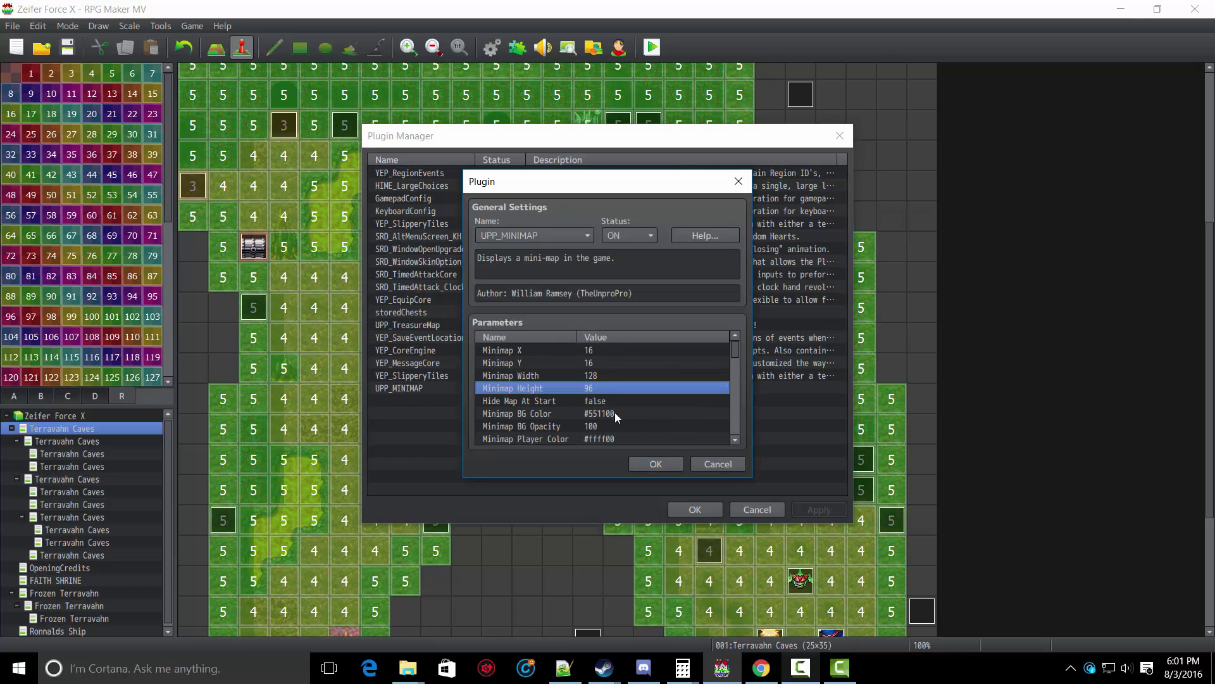
{"action": "scroll", "coordinate": [615, 412], "scroll_direction": "down", "scroll_amount": 2}
- Set Minimap Player Width and Height to 4 and apply the settings
{"action": "double_click", "coordinate": [596, 401]}
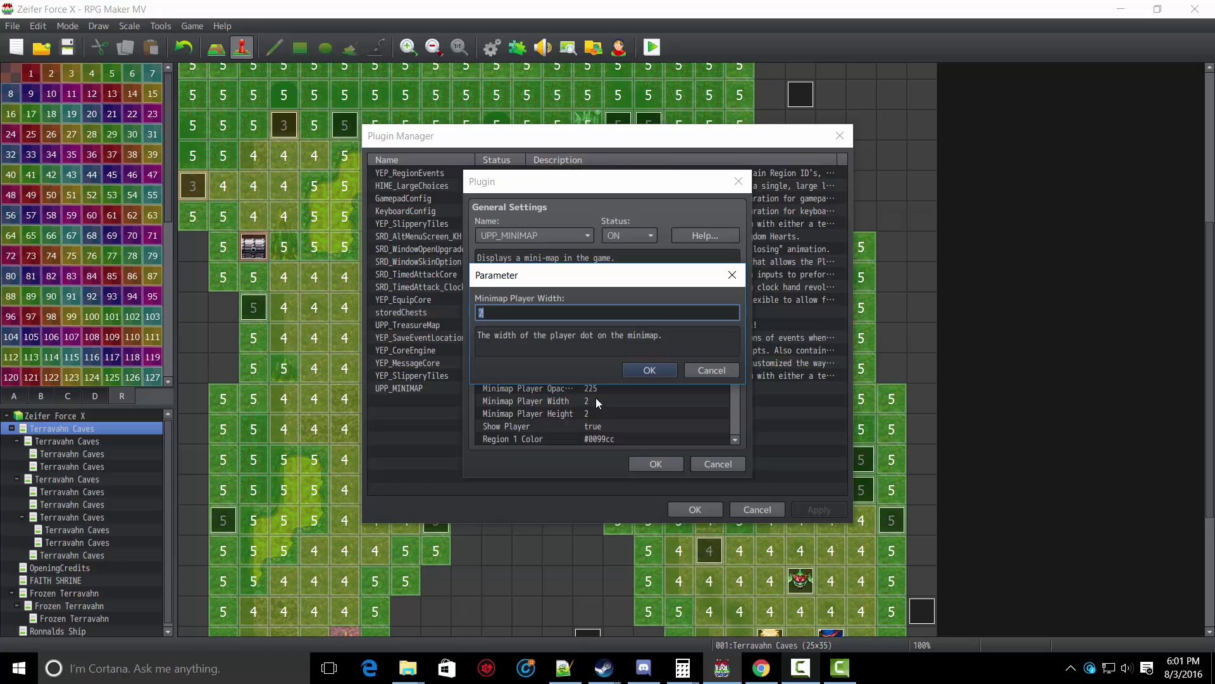
{"action": "type", "text": "4"}
{"action": "key", "text": "Return"}
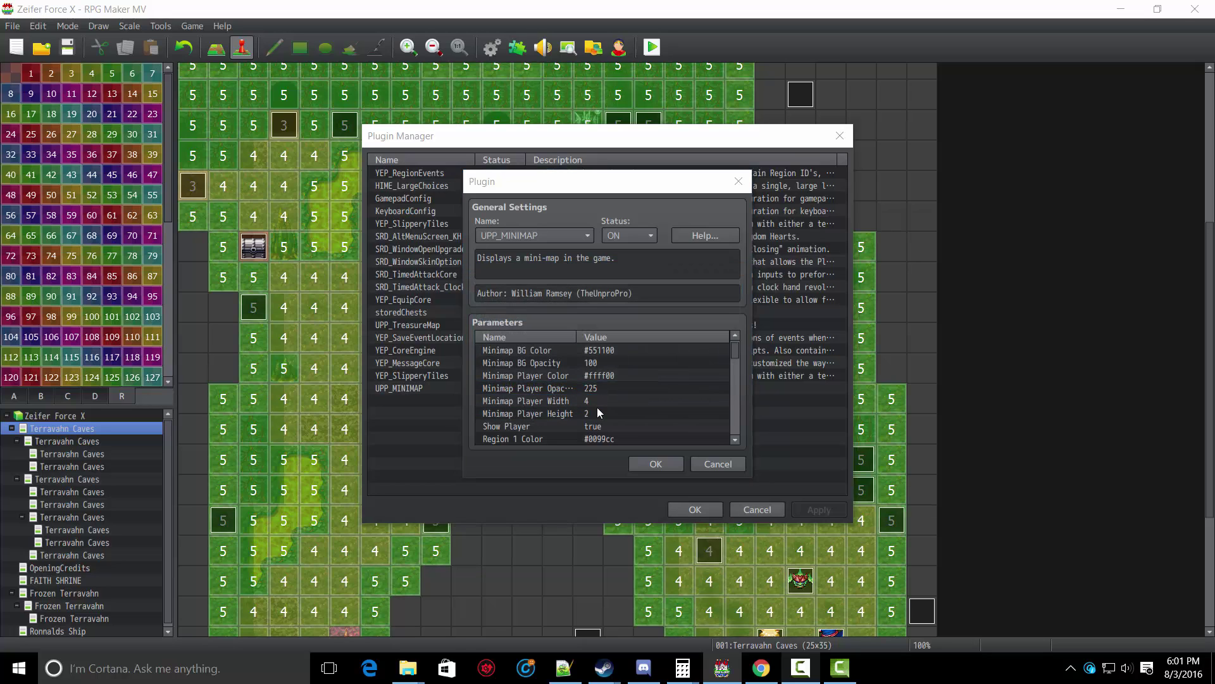
{"action": "double_click", "coordinate": [599, 412]}
{"action": "type", "text": "4"}
{"action": "key", "text": "Return"}
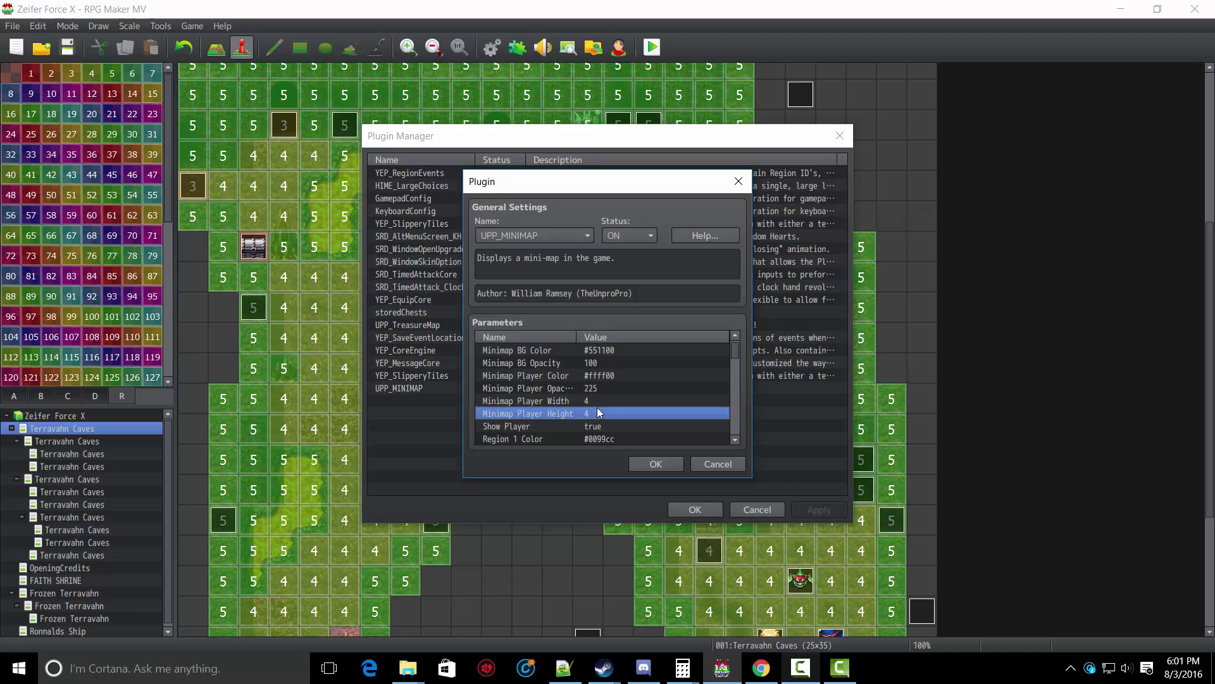
{"action": "left_click", "coordinate": [599, 425]}
{"action": "key", "text": "Return"}
{"action": "key", "text": "Return"}
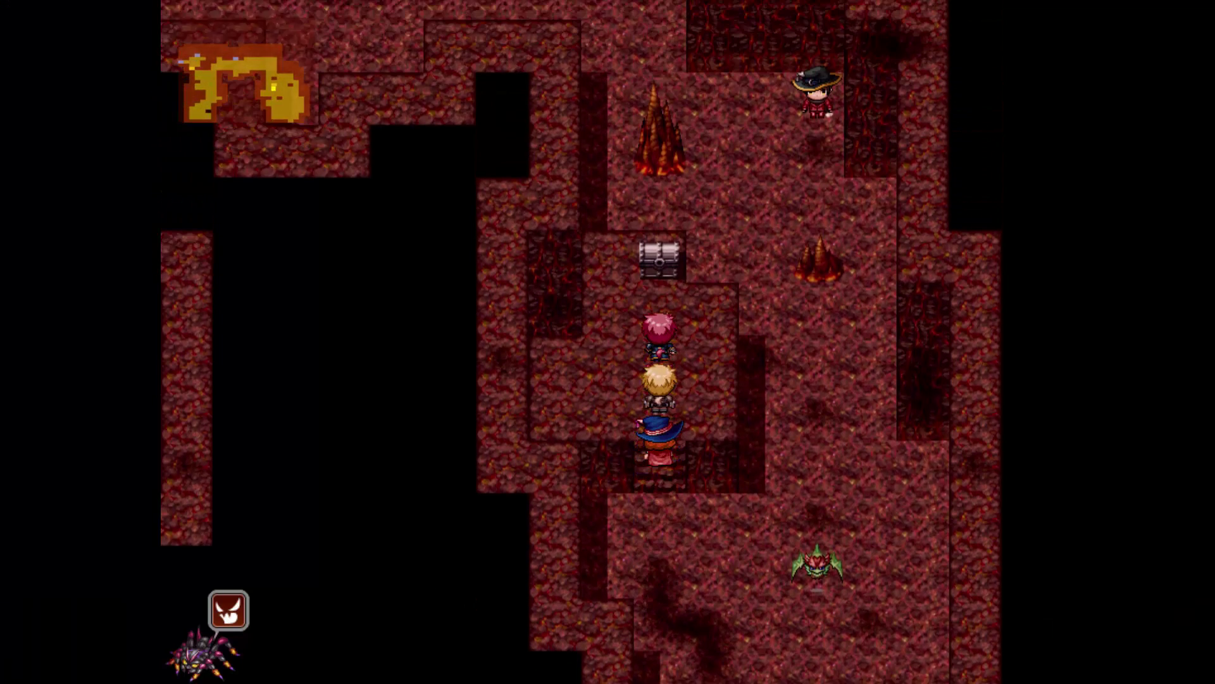
- View the UPP_MINIMAP SHOW plugin command in EV027 and close it unchanged
{"action": "key", "text": "Down"}
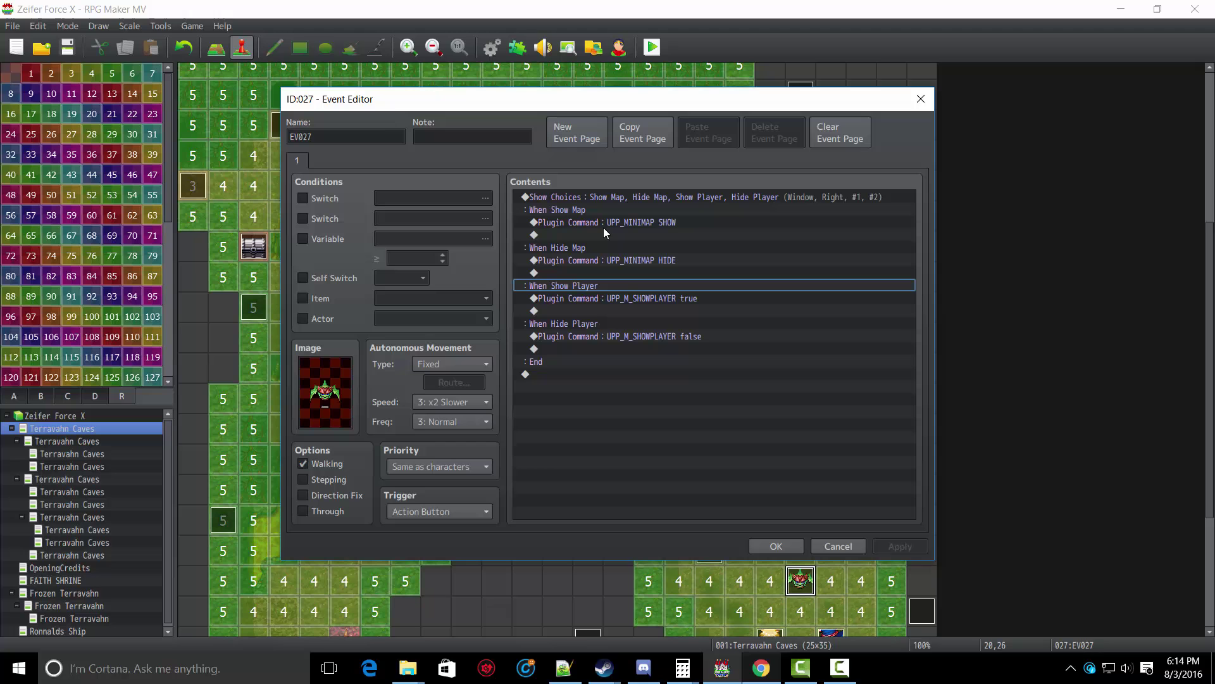
{"action": "left_click", "coordinate": [603, 227]}
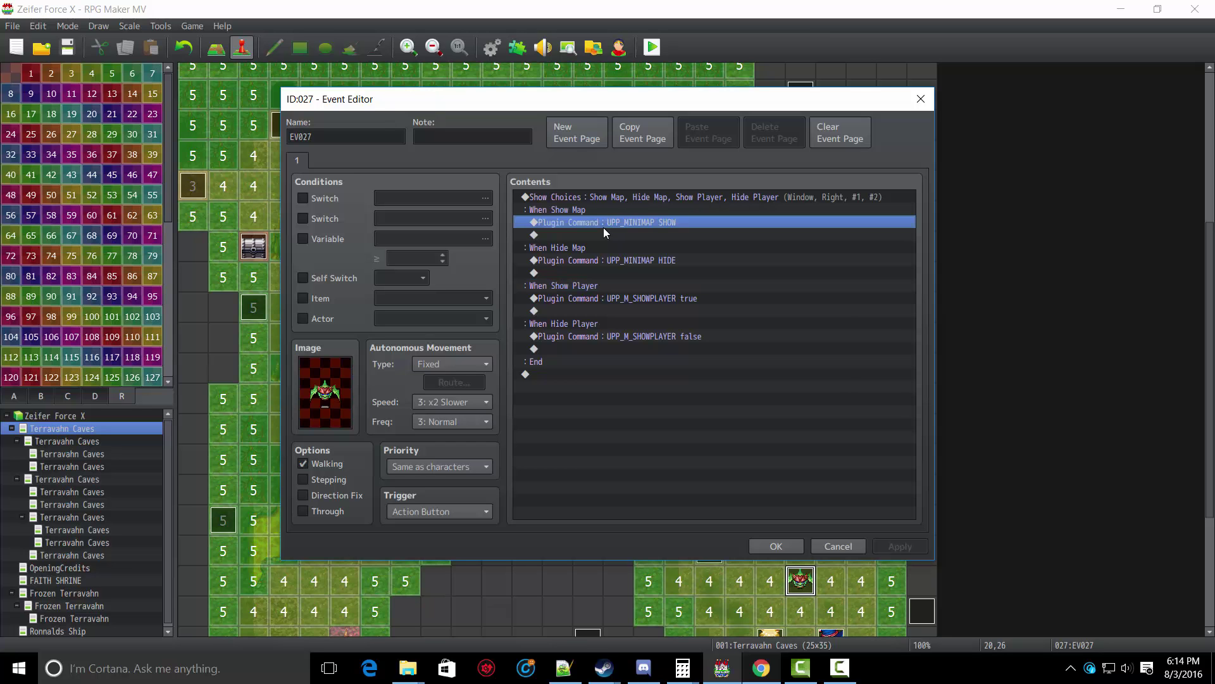
{"action": "double_click", "coordinate": [608, 229]}
{"action": "left_click", "coordinate": [660, 343]}
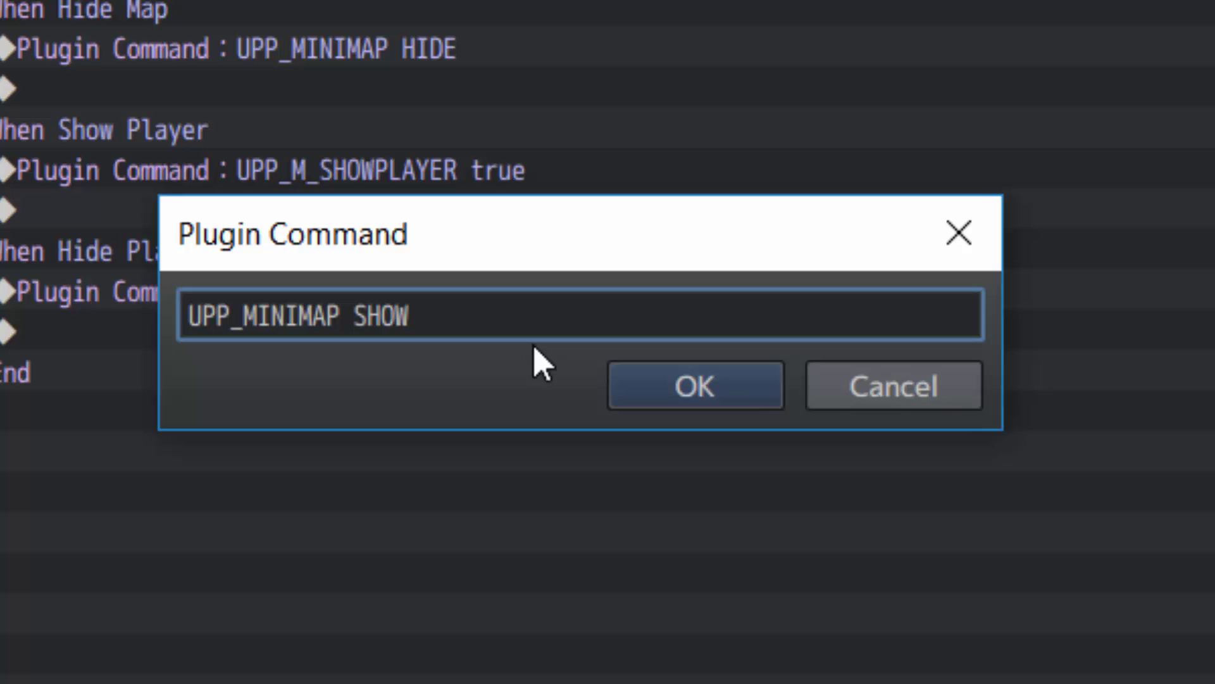
{"action": "key", "text": "Return"}
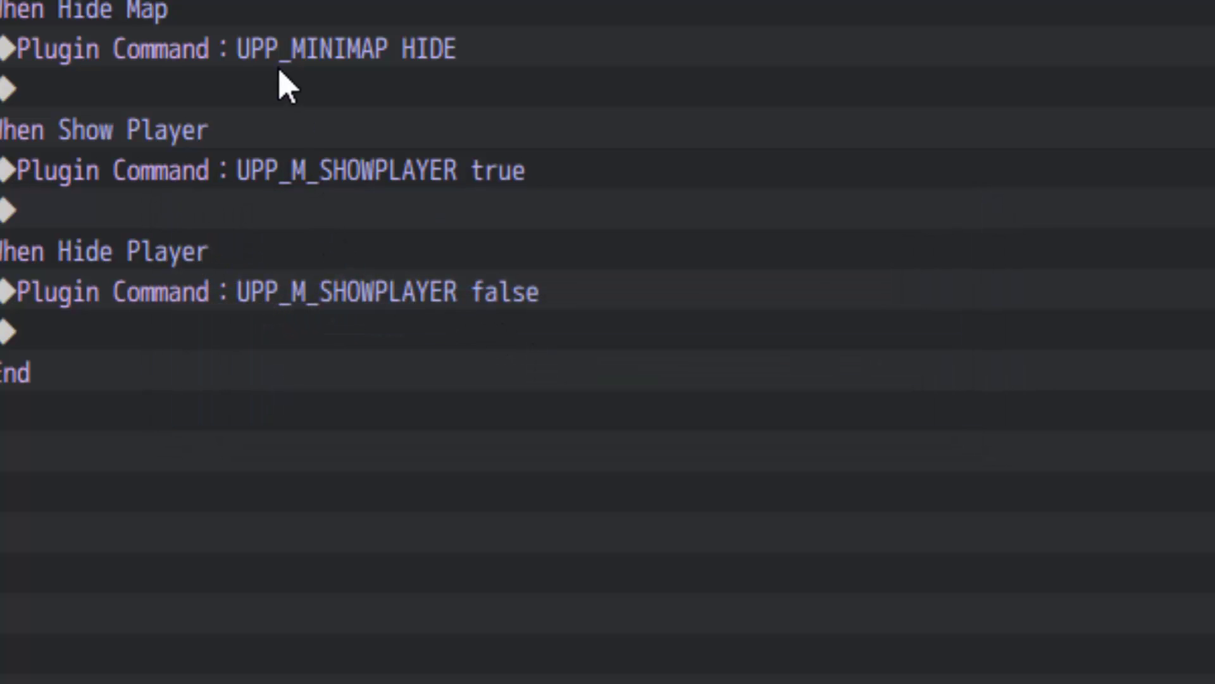
- View the UPP_MINIMAP HIDE command unchanged and select the UPP_M_SHOWPLAYER true line
{"action": "double_click", "coordinate": [253, 59]}
{"action": "left_click", "coordinate": [537, 312]}
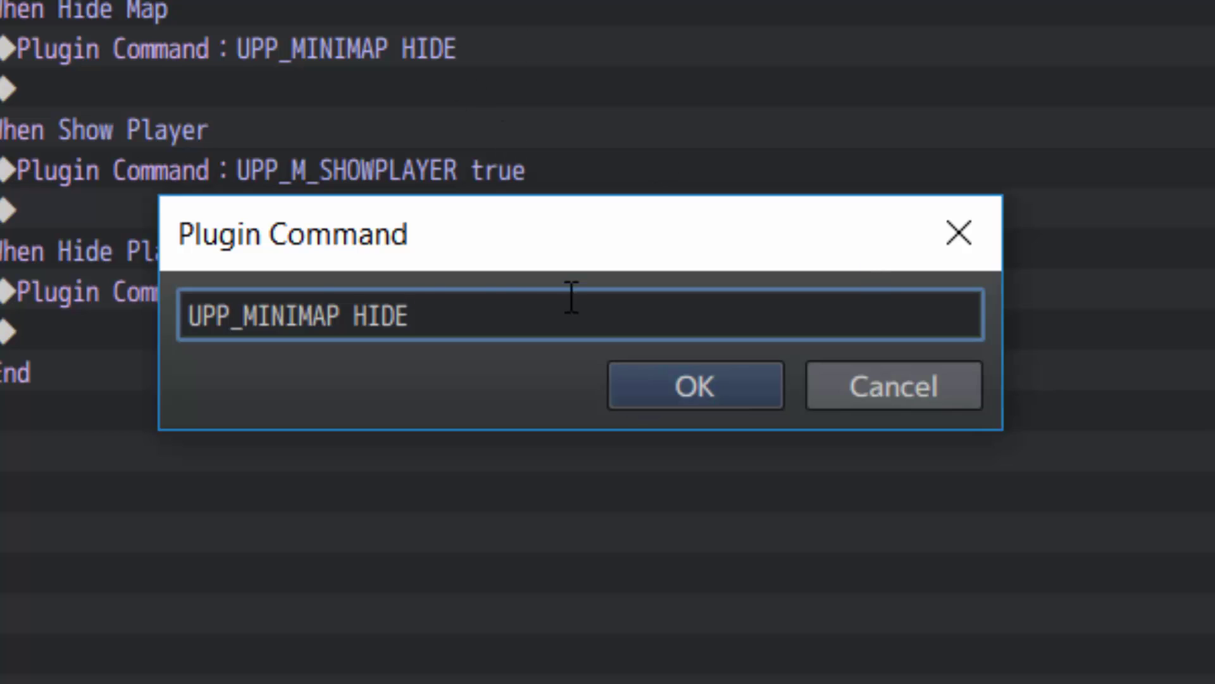
{"action": "key", "text": "Return"}
{"action": "left_click", "coordinate": [355, 178]}
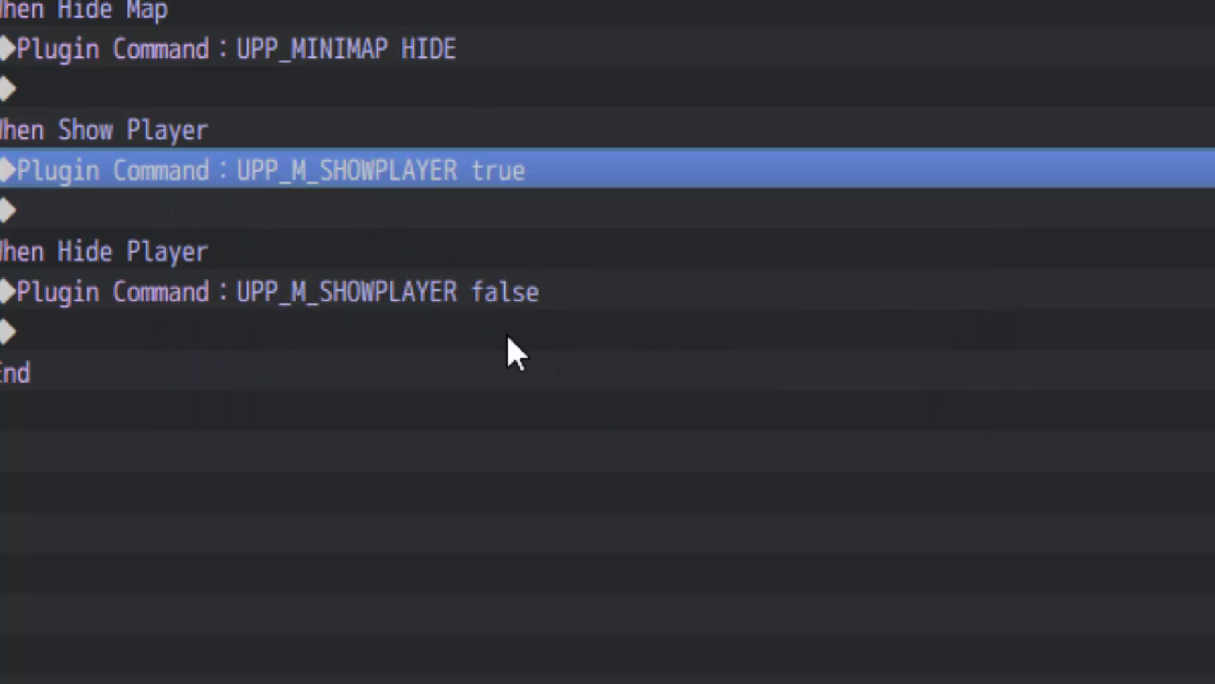
- Review the UPP_M_SHOWPLAYER true command text, close it, and select the empty line after End
{"action": "key", "text": "Return"}
{"action": "left_click", "coordinate": [665, 317]}
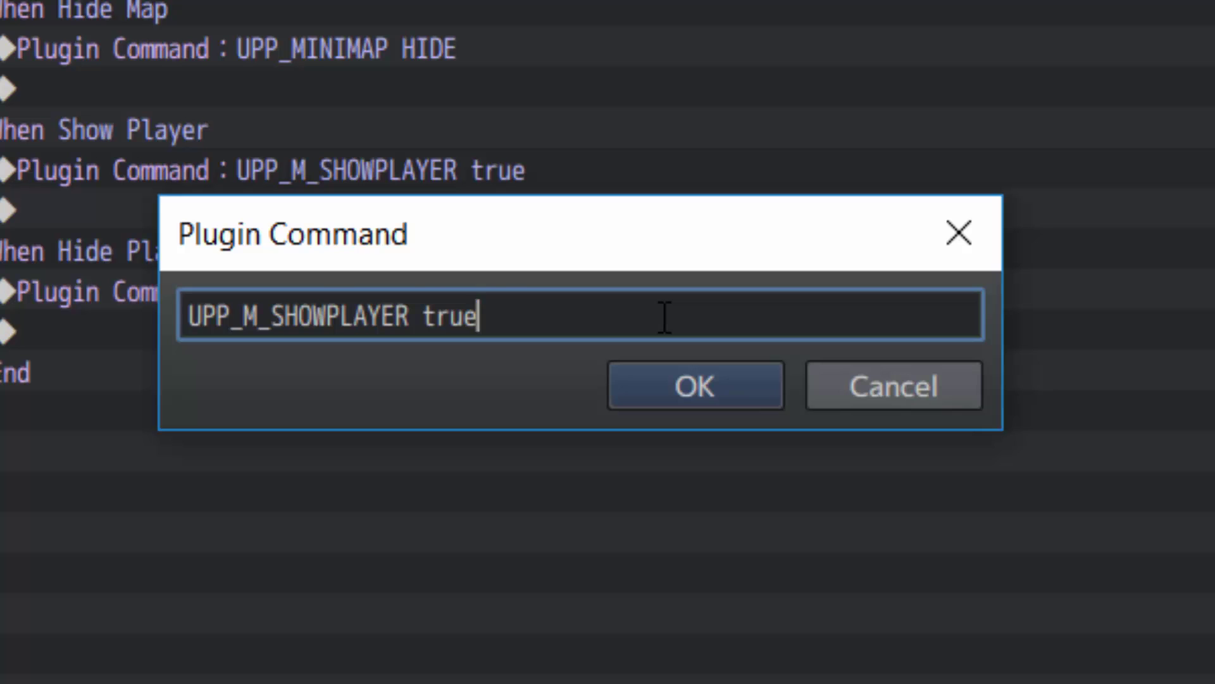
{"action": "key", "text": "Return"}
{"action": "left_click", "coordinate": [532, 293]}
{"action": "left_click", "coordinate": [535, 406]}
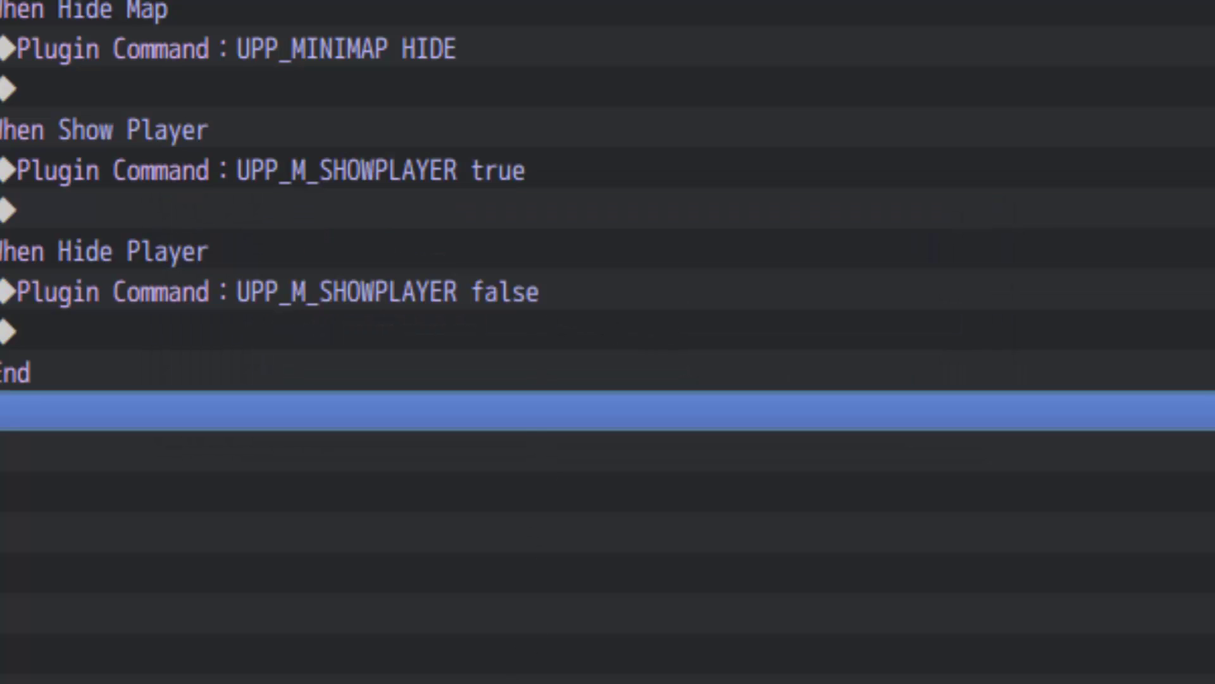